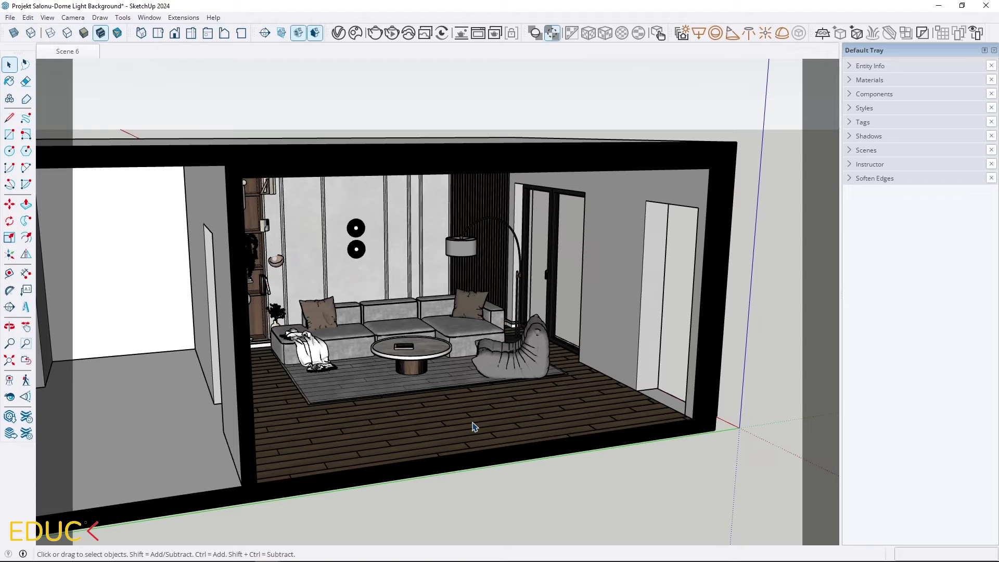
# - Zoom through the wall into a close-up of the coffee table and pouf armchair
pyautogui.scroll(5, 491, 388)
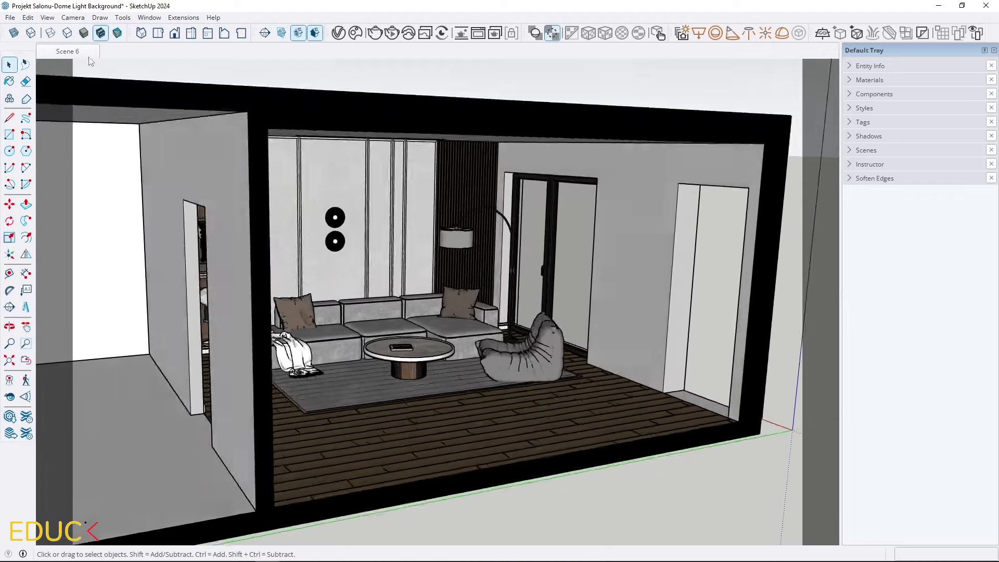
pyautogui.scroll(8, 491, 387)
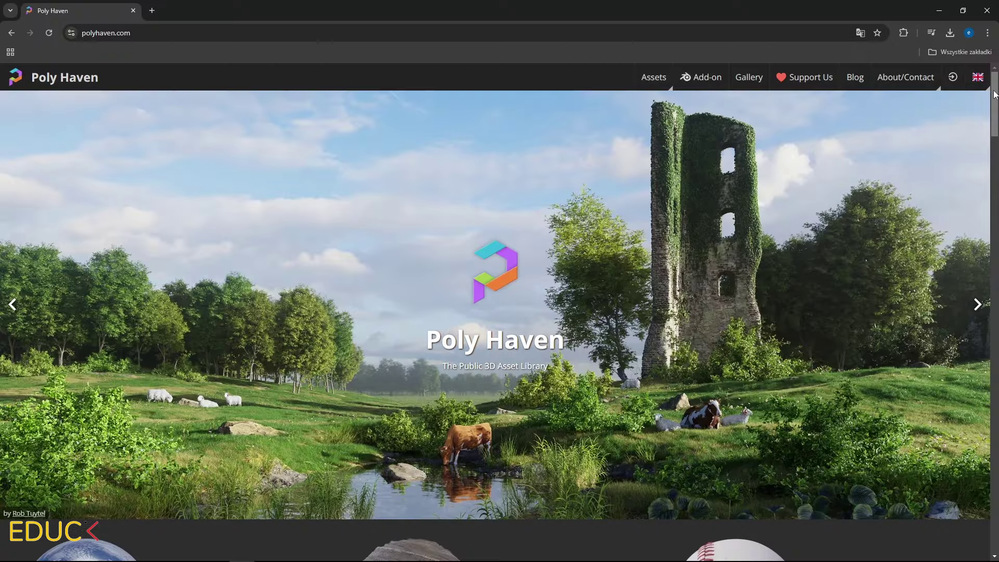
# - Open Poly Haven's HDRI catalogue and scroll through the outdoor environment maps
pyautogui.scroll(-5, 995, 93)
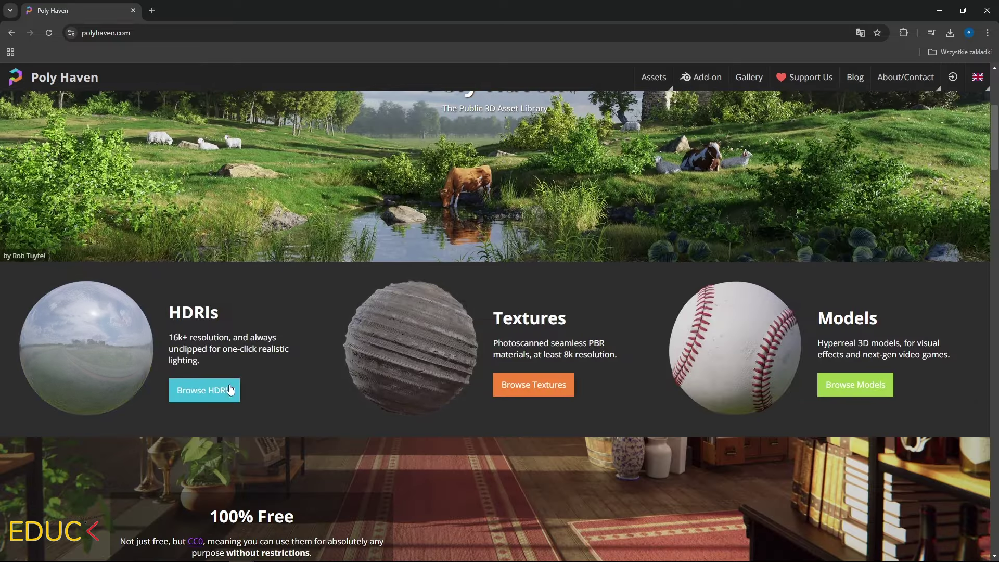
pyautogui.click(229, 390)
pyautogui.scroll(-5, 995, 97)
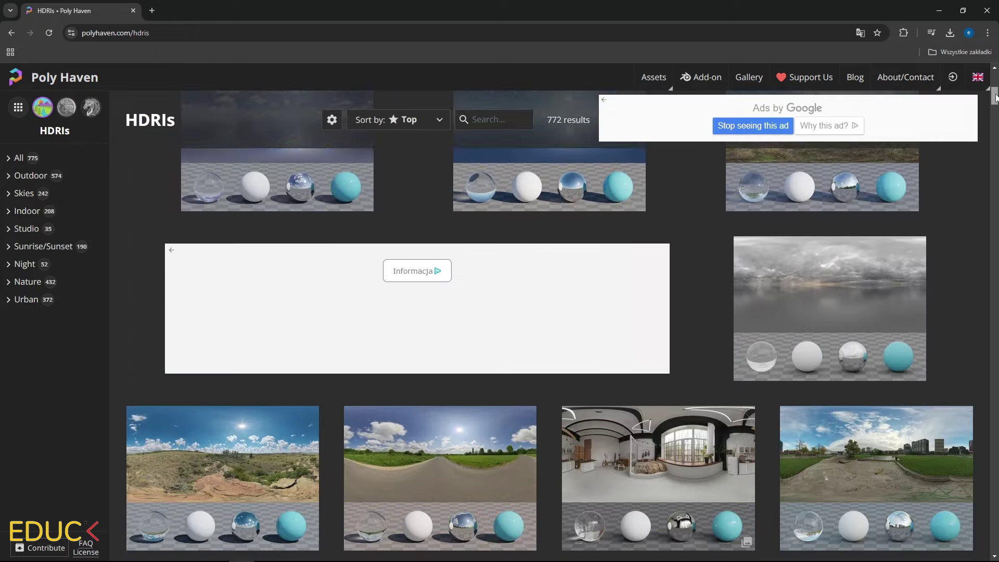
pyautogui.moveTo(995, 97); pyautogui.dragTo(993, 128)
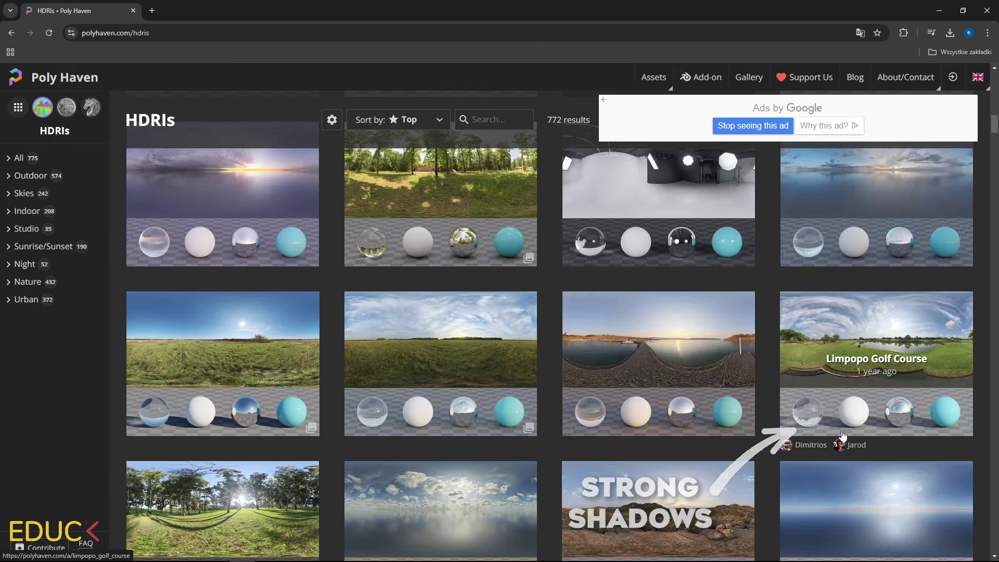
pyautogui.moveTo(996, 121); pyautogui.dragTo(996, 128)
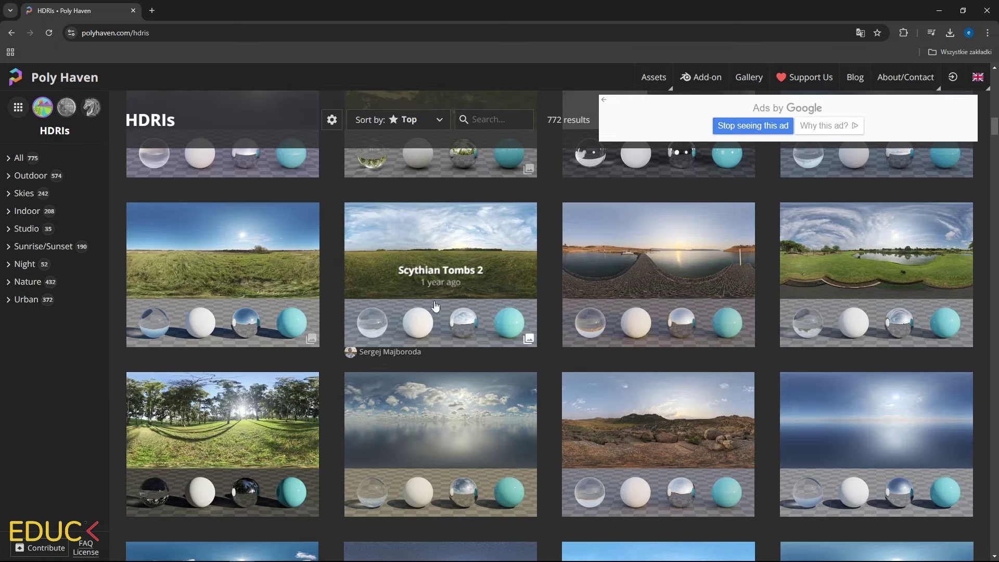
# - Search the HDRIs for 'waterb' and open the Waterbuck Trail HDRI page
pyautogui.scroll(5, 440, 319)
pyautogui.scroll(5, 440, 319)
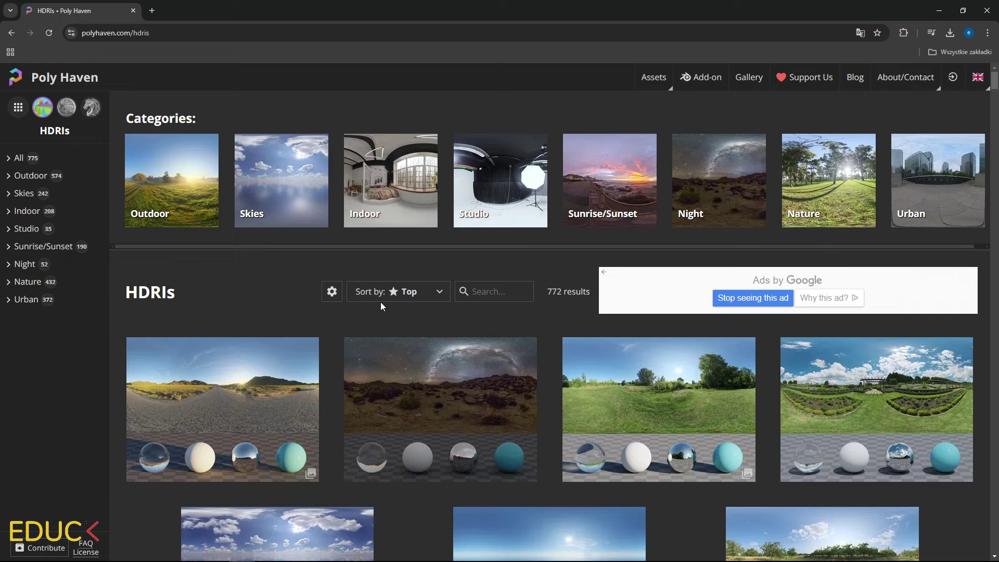
pyautogui.click(470, 293)
pyautogui.write('wa')
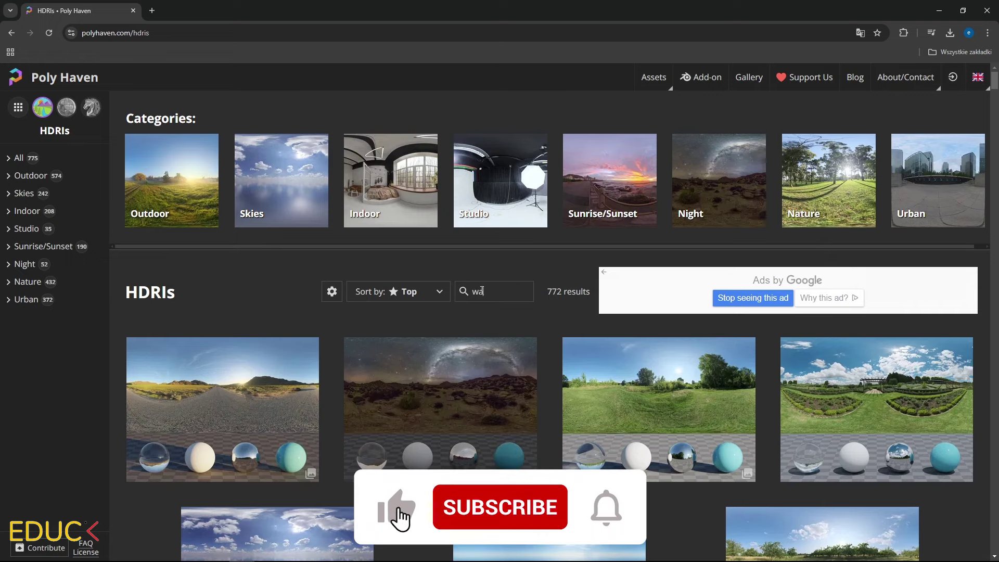
pyautogui.write('terb')
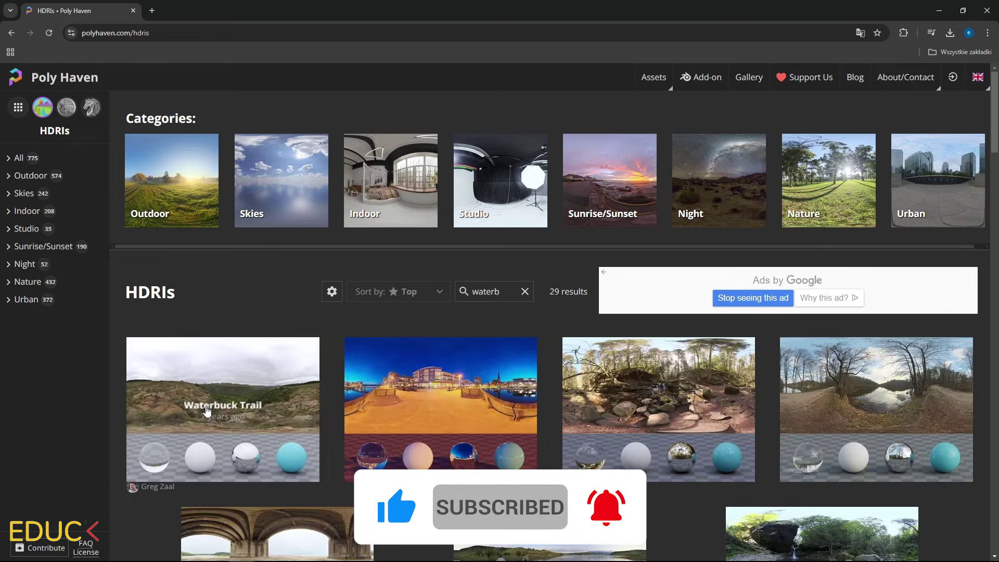
pyautogui.click(206, 409)
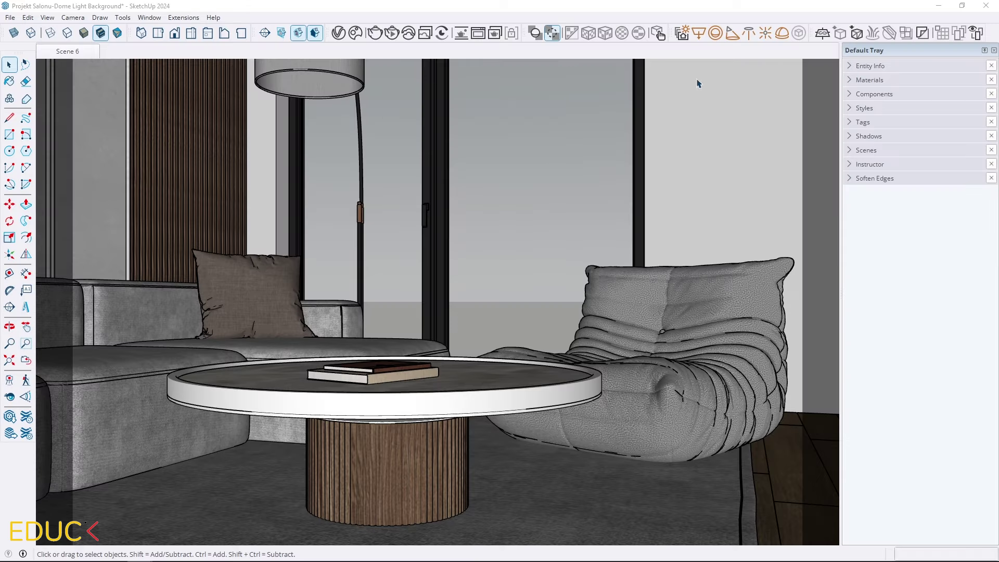
# - Place a V-Ray Dome Light and load the hillside landscape HDR as its texture
pyautogui.click(782, 35)
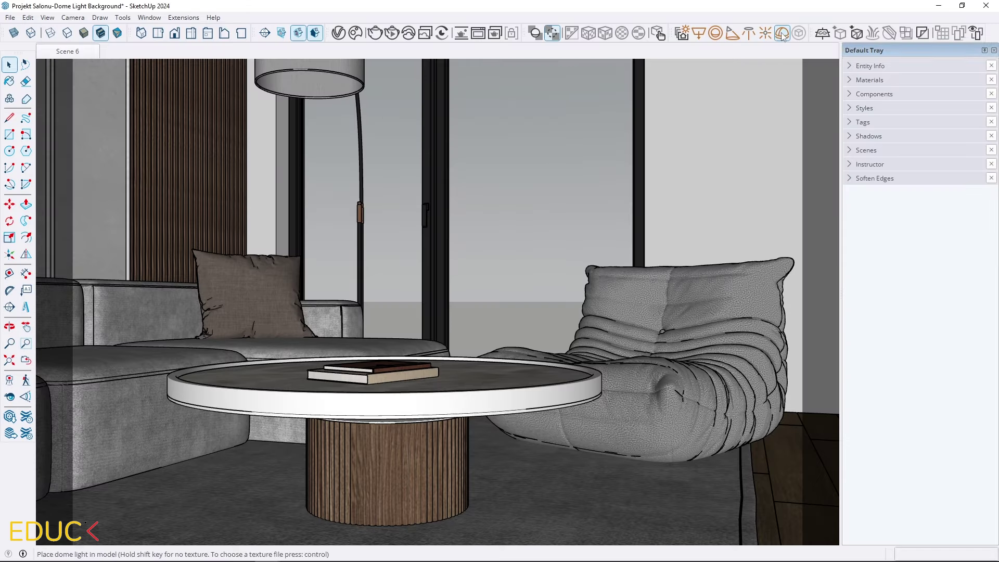
pyautogui.click(518, 515)
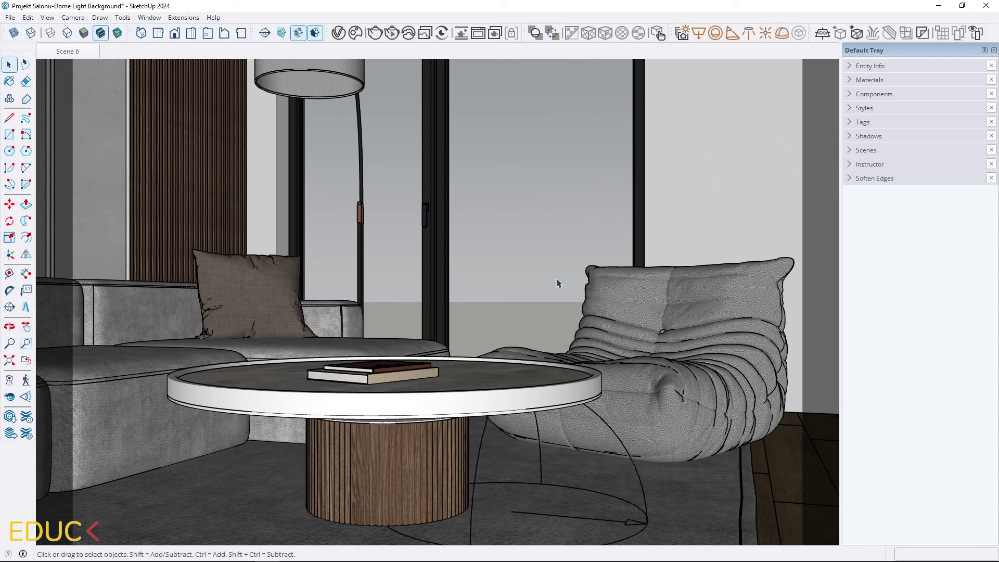
pyautogui.click(338, 34)
pyautogui.click(276, 156)
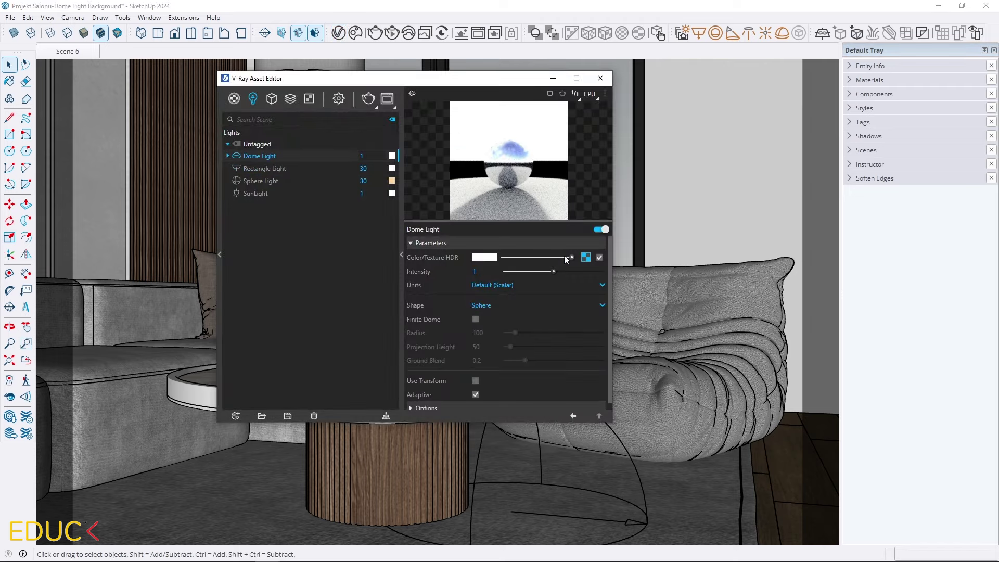
pyautogui.click(585, 257)
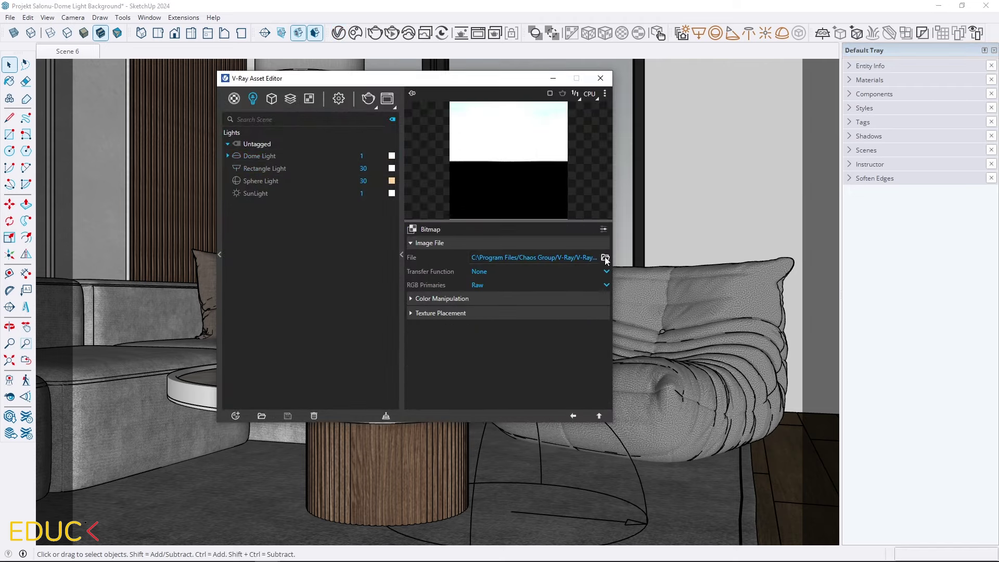
pyautogui.click(605, 258)
pyautogui.doubleClick(272, 131)
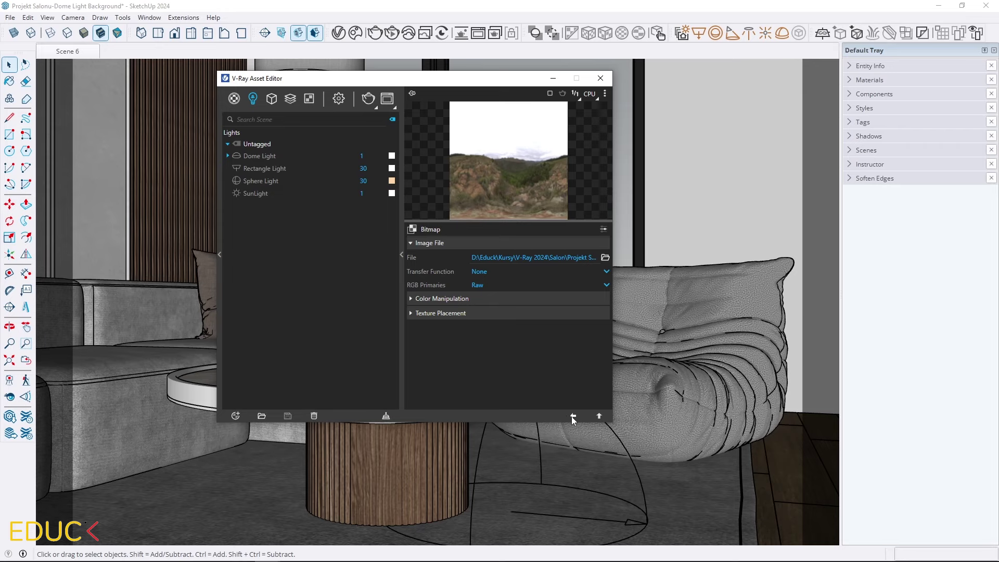
# - Raise the dome light's intensity from 1 to 100
pyautogui.click(573, 416)
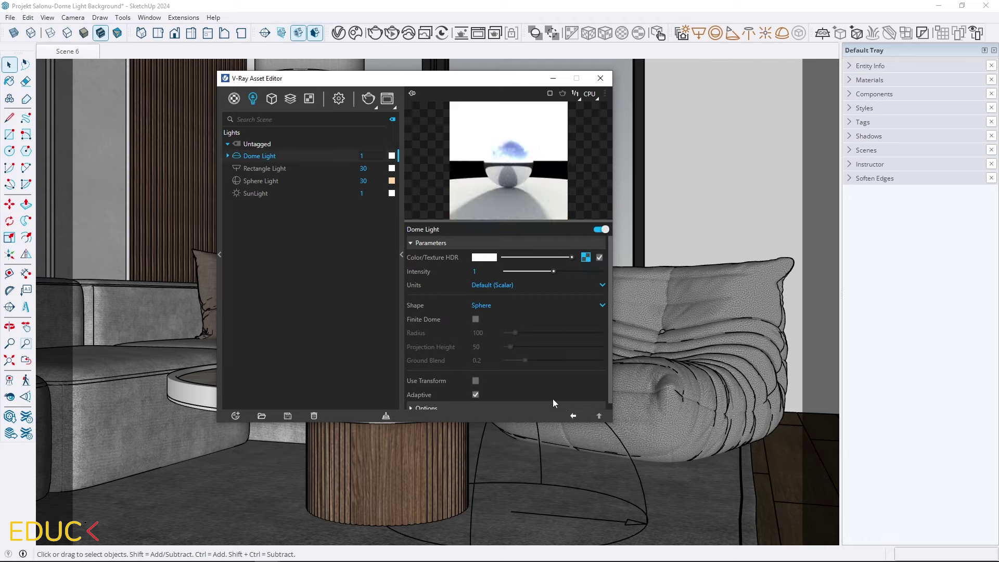
pyautogui.click(490, 271)
pyautogui.write('00')
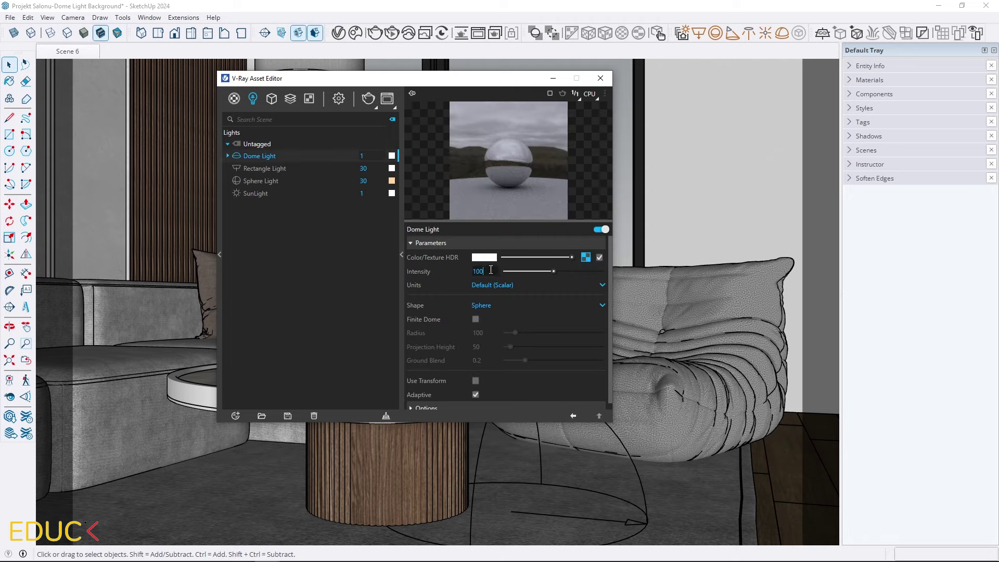
pyautogui.press('Return')
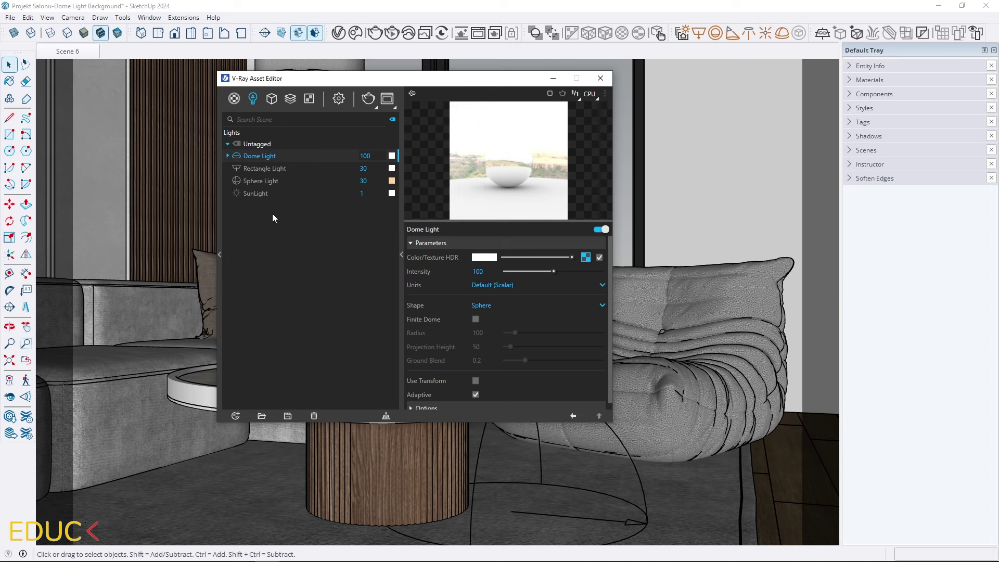
# - Render the living-room close-up with V-Ray in the Frame Buffer
pyautogui.click(371, 97)
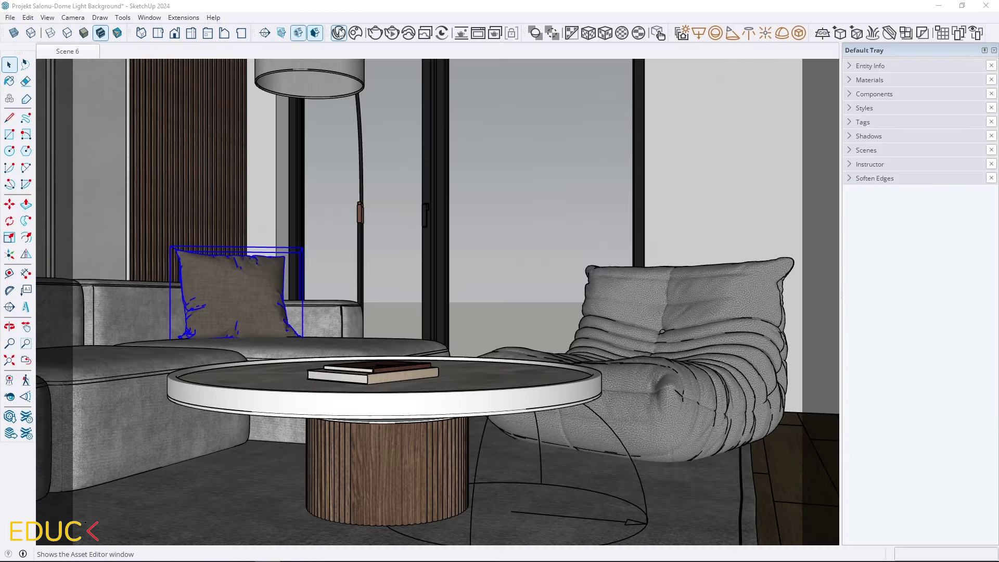
# - Start an interactive V-Ray render of the scene
pyautogui.click(339, 33)
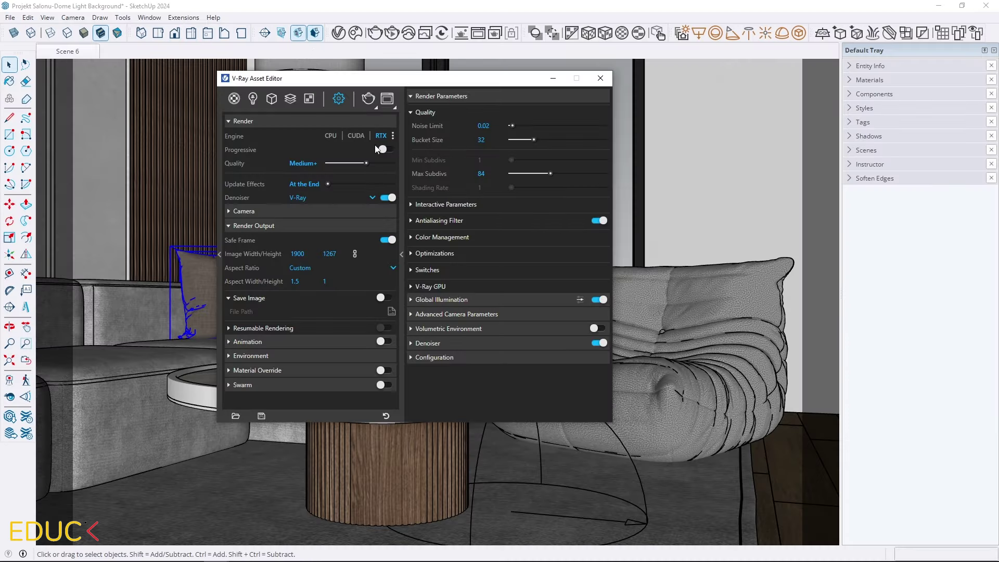
pyautogui.click(376, 108)
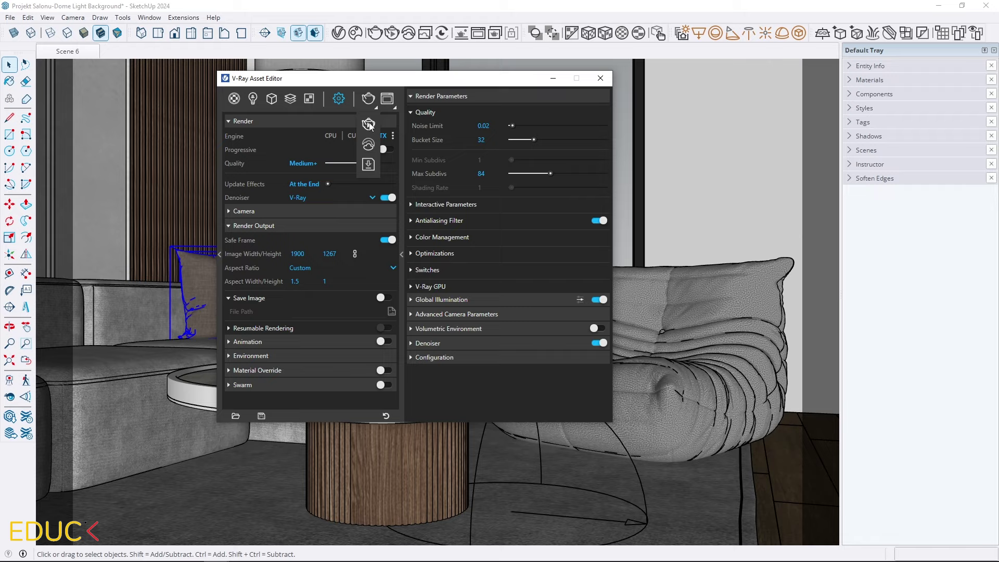
pyautogui.click(368, 125)
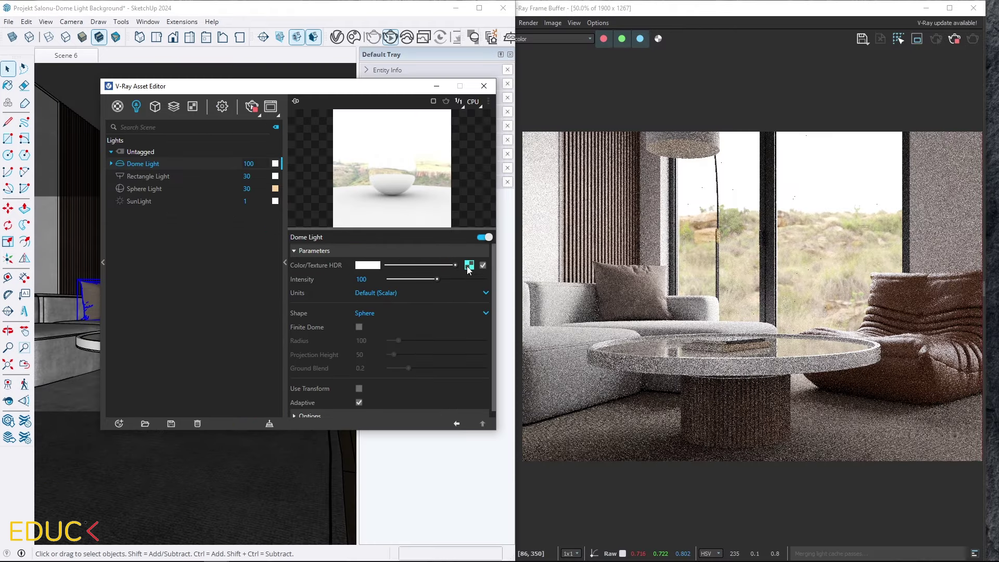
# - Rotate the dome HDRI's Rotate H to about 192.9 and compare before/after in the render
pyautogui.click(468, 266)
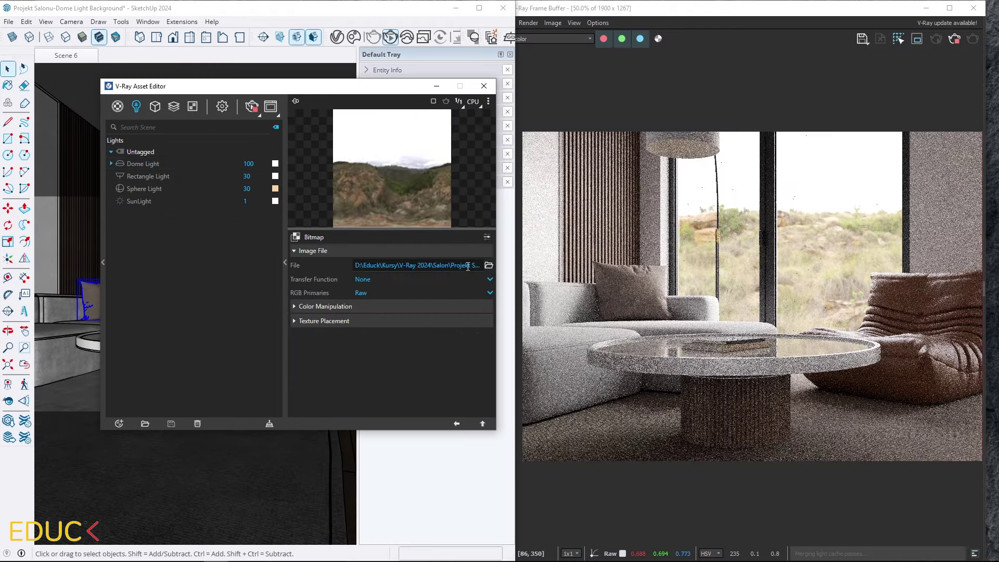
pyautogui.click(294, 306)
pyautogui.click(294, 307)
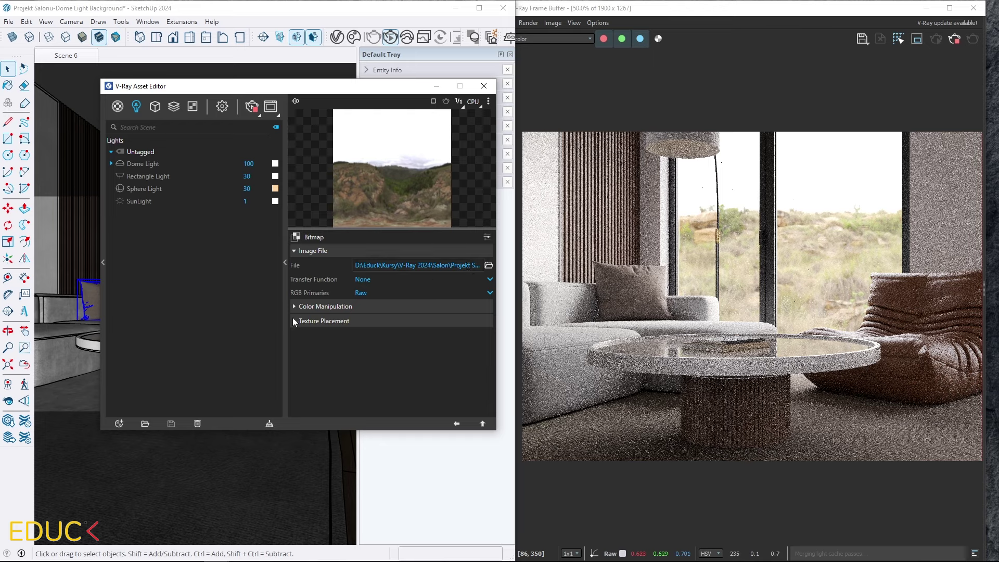
pyautogui.click(294, 321)
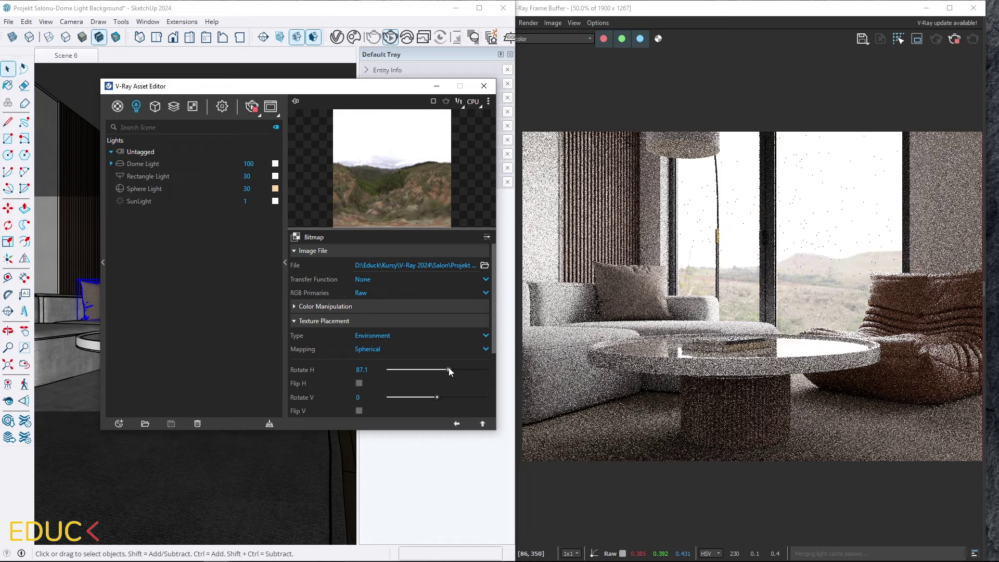
pyautogui.moveTo(449, 368); pyautogui.dragTo(455, 367)
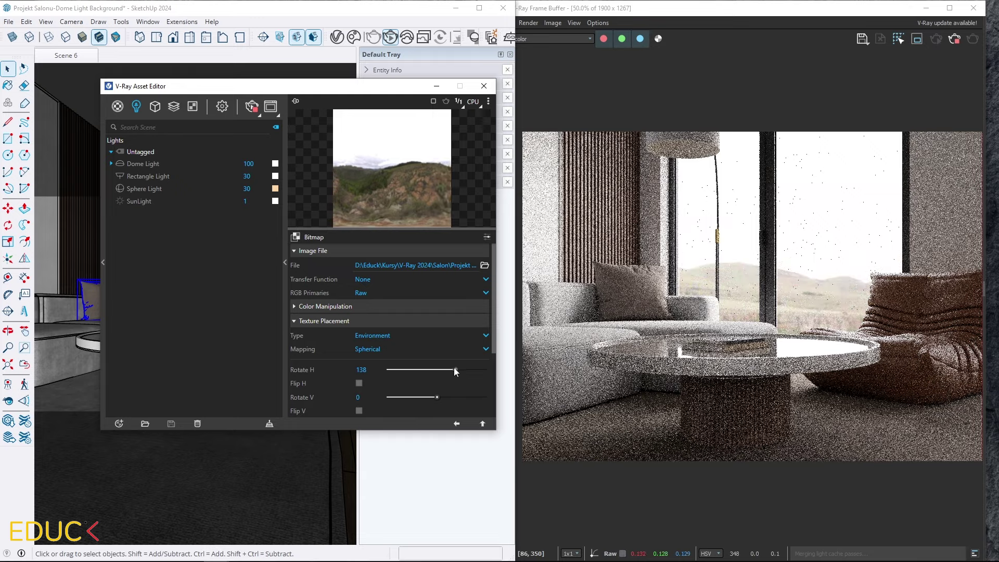
pyautogui.moveTo(454, 370); pyautogui.dragTo(463, 369)
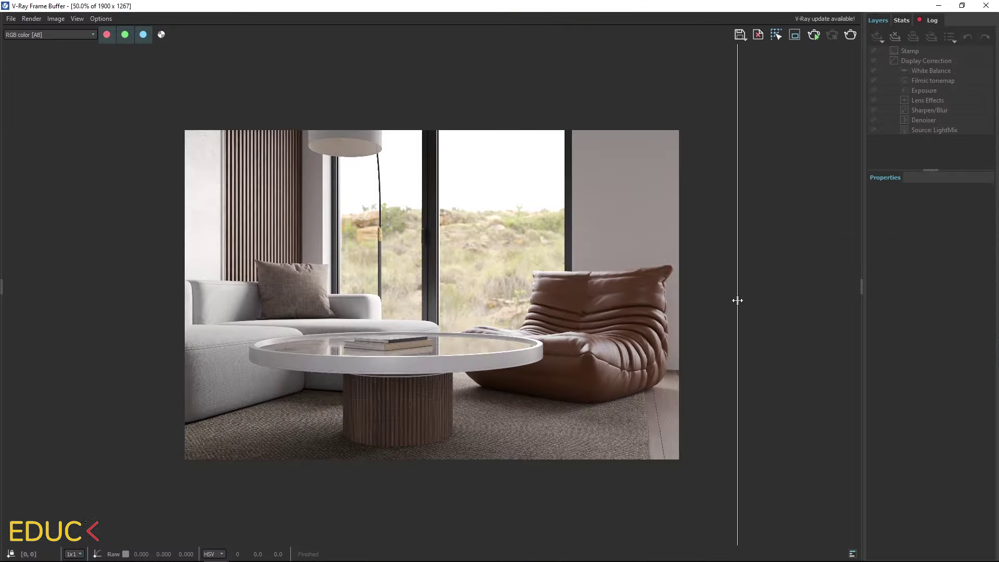
pyautogui.moveTo(736, 298); pyautogui.dragTo(106, 304)
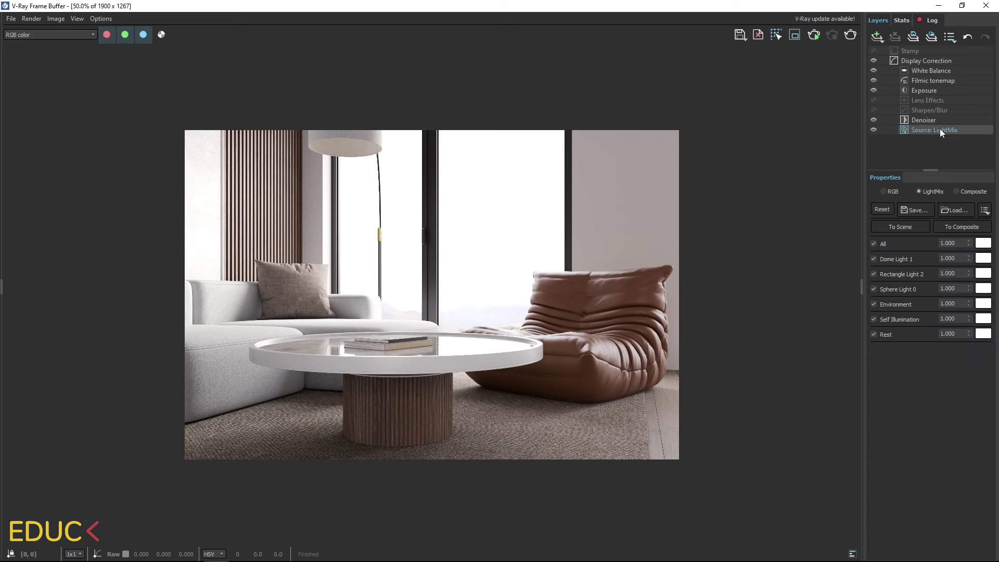
# - Raise the Dome Light 1 LightMix colour temperature toward a cooler light blue
pyautogui.click(984, 259)
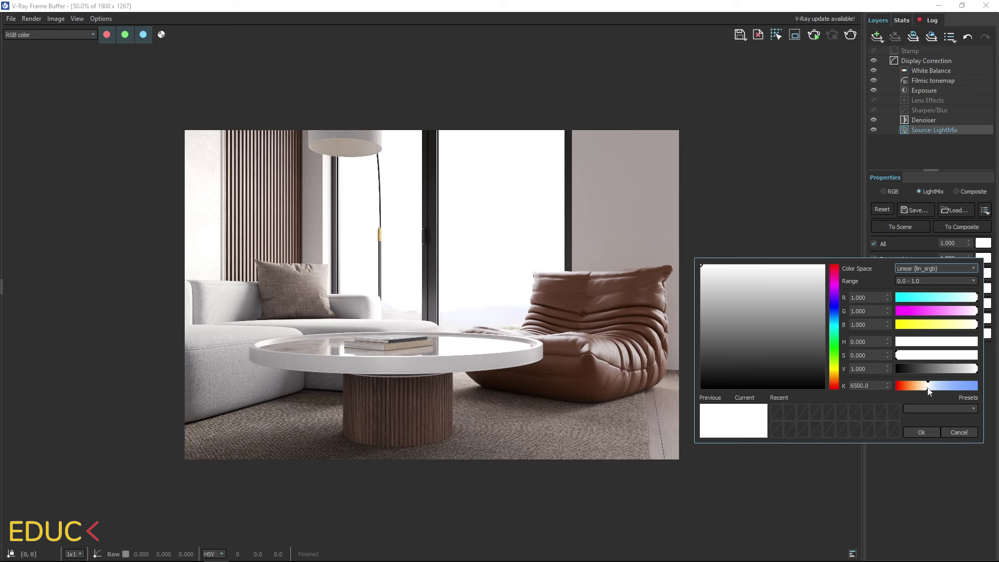
pyautogui.moveTo(928, 388)
pyautogui.mouseDown()
pyautogui.moveTo(955, 388)
pyautogui.moveTo(921, 388)
pyautogui.moveTo(934, 389)
pyautogui.mouseUp()
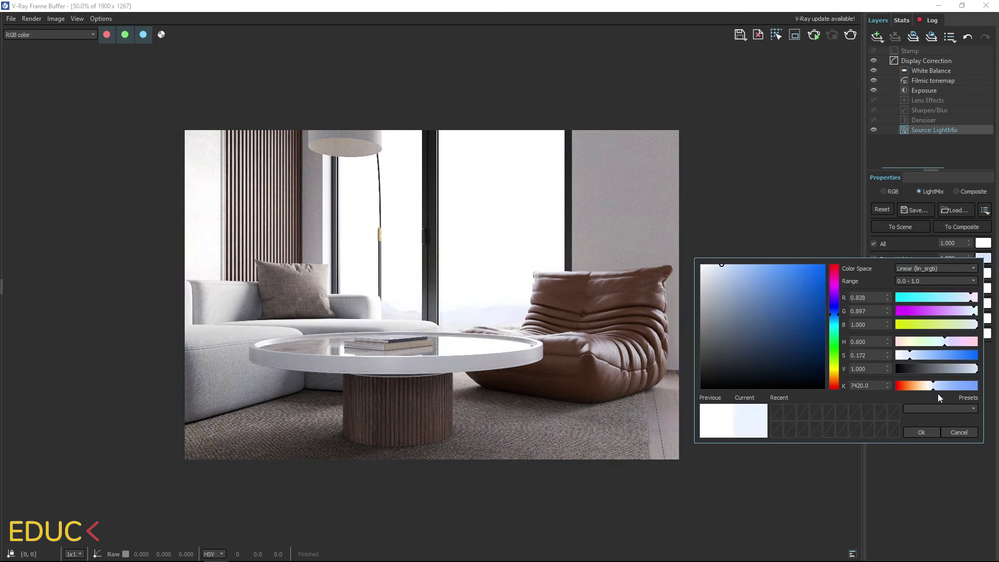
pyautogui.click(954, 431)
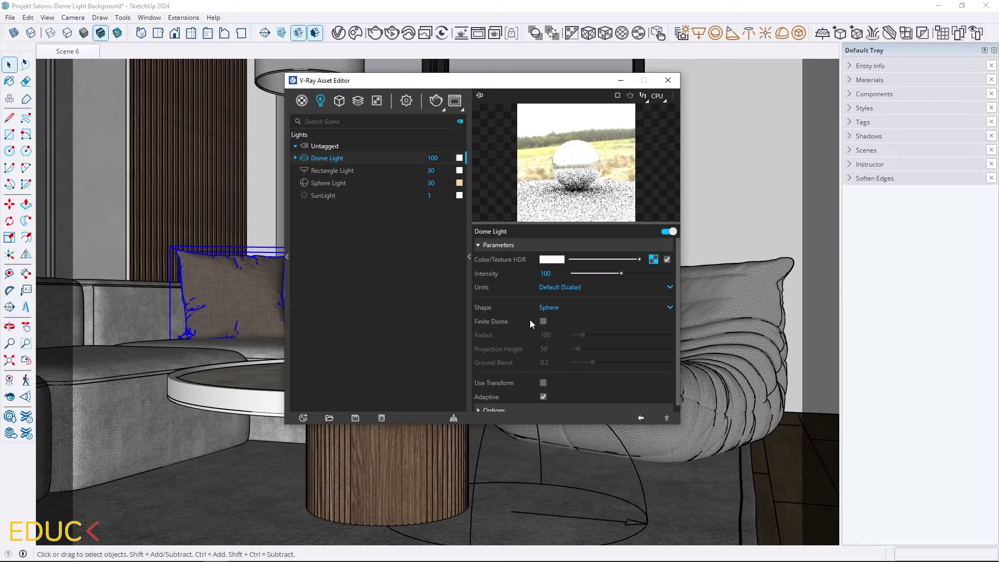
# - Enable the dome light's Invisible option under Options to hide its HDRI from the camera
pyautogui.scroll(-1, 530, 320)
pyautogui.click(510, 404)
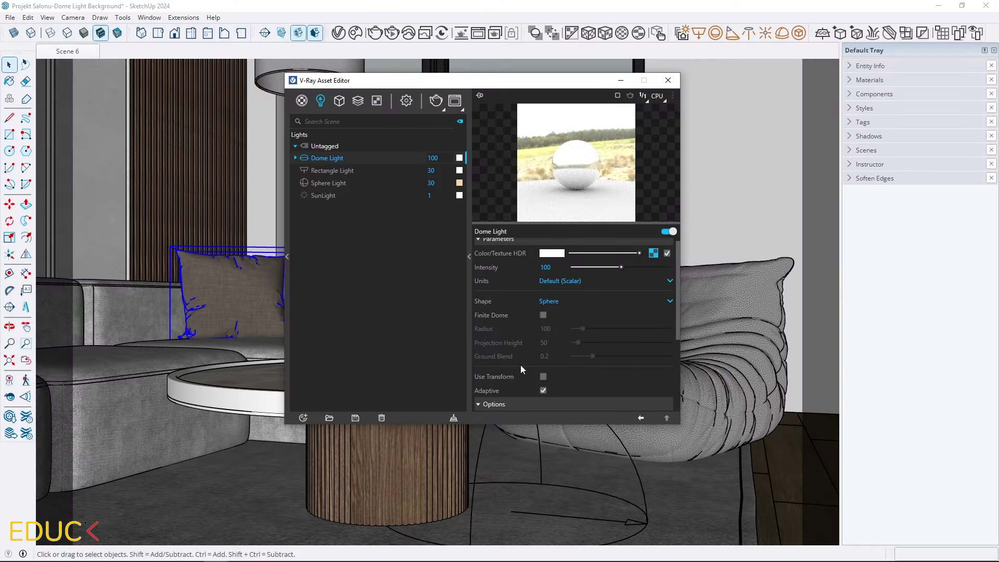
pyautogui.scroll(-3, 521, 365)
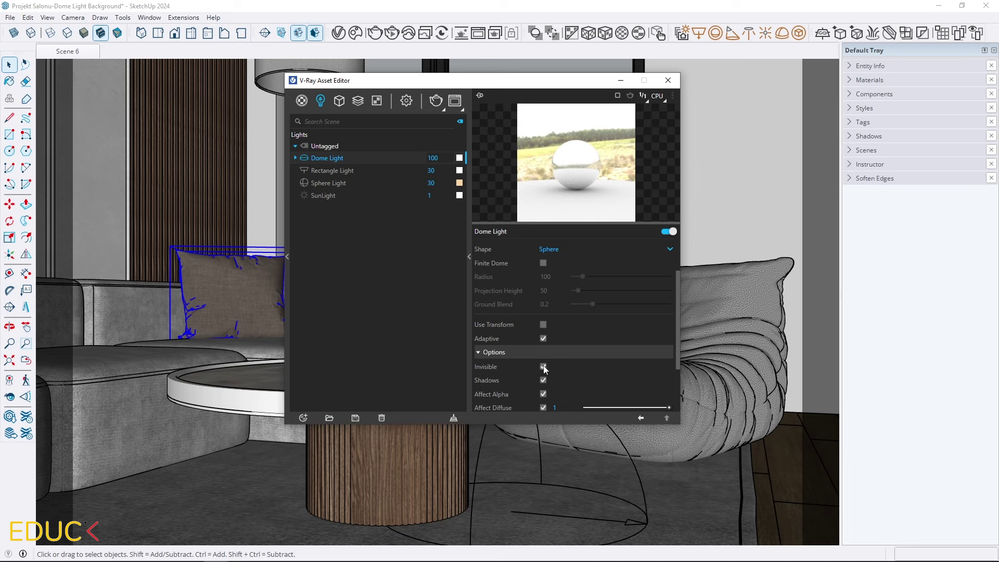
pyautogui.click(543, 367)
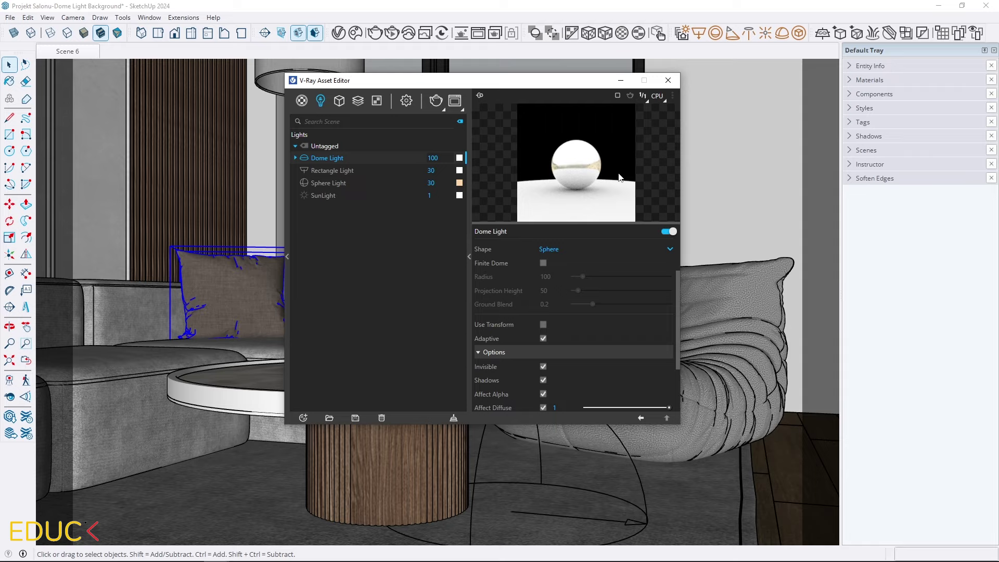
# - Place a second V-Ray dome light in the living-room model
pyautogui.click(668, 80)
pyautogui.click(782, 34)
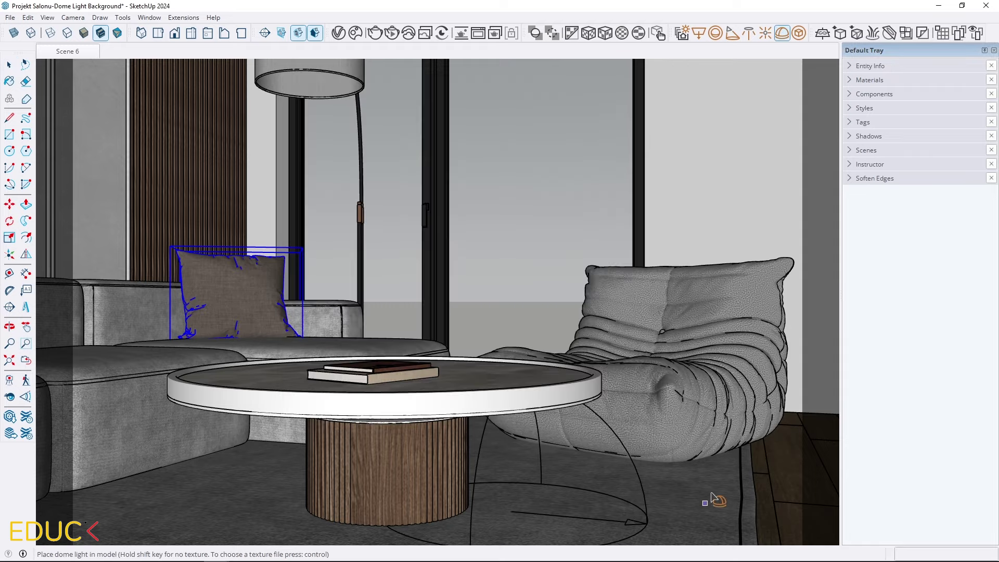
pyautogui.moveTo(540, 319)
pyautogui.mouseDown(button='middle')
pyautogui.moveTo(475, 368)
pyautogui.moveTo(528, 313)
pyautogui.mouseUp(button='middle')
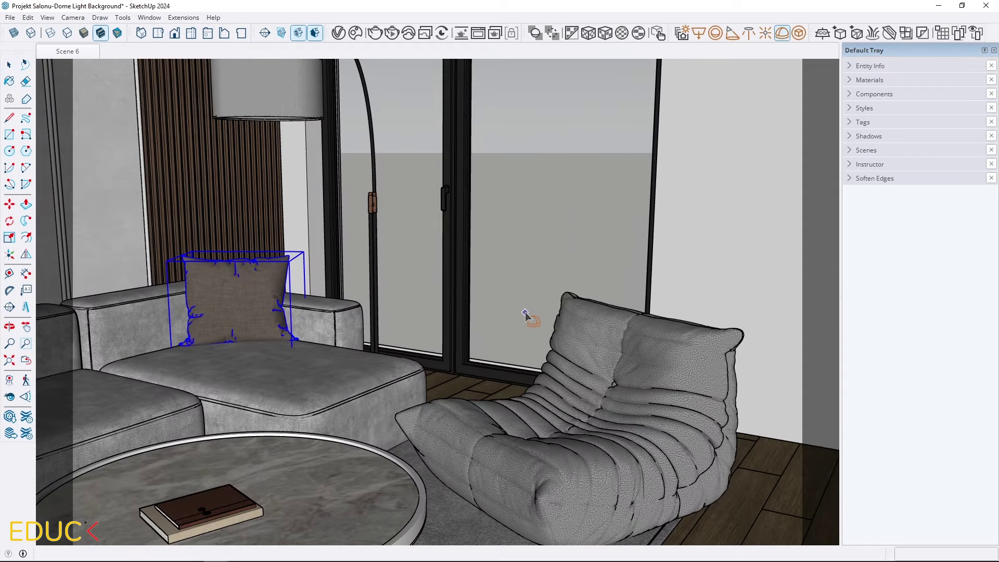
pyautogui.click(529, 312)
# - Rename the new dome light to 'Background' in the light list
pyautogui.click(338, 33)
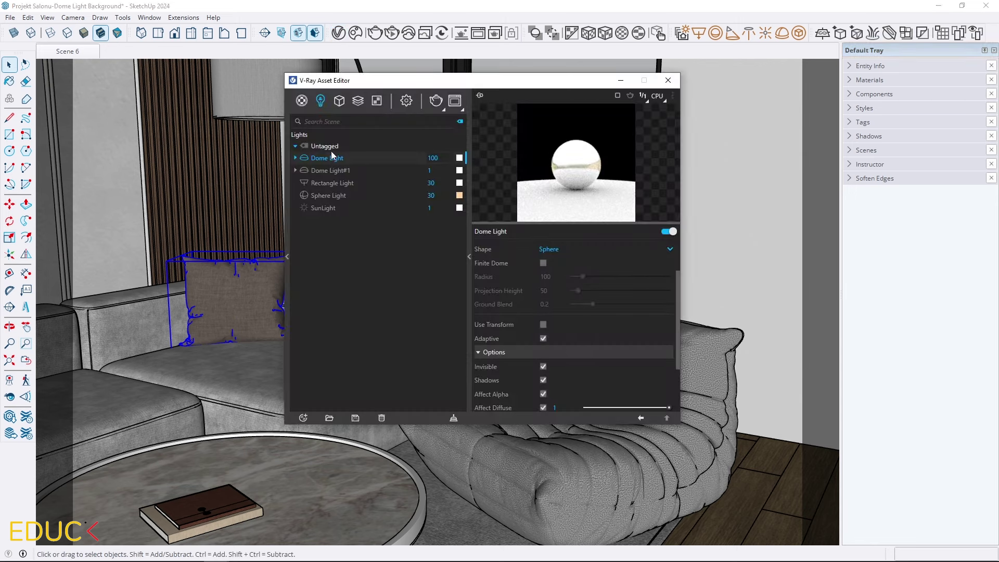
pyautogui.doubleClick(334, 168)
pyautogui.write('Backgrou')
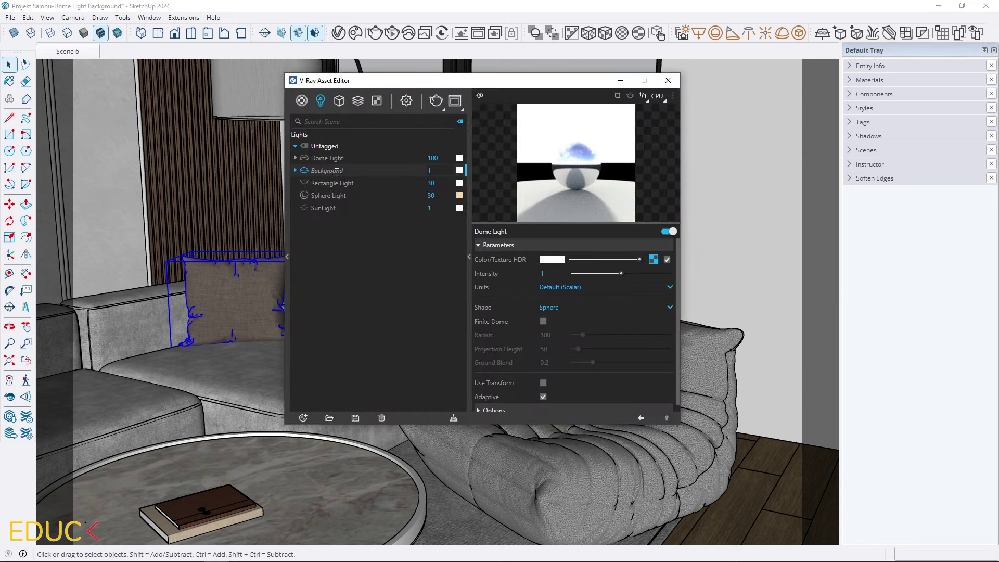
pyautogui.write('nd')
pyautogui.press('Return')
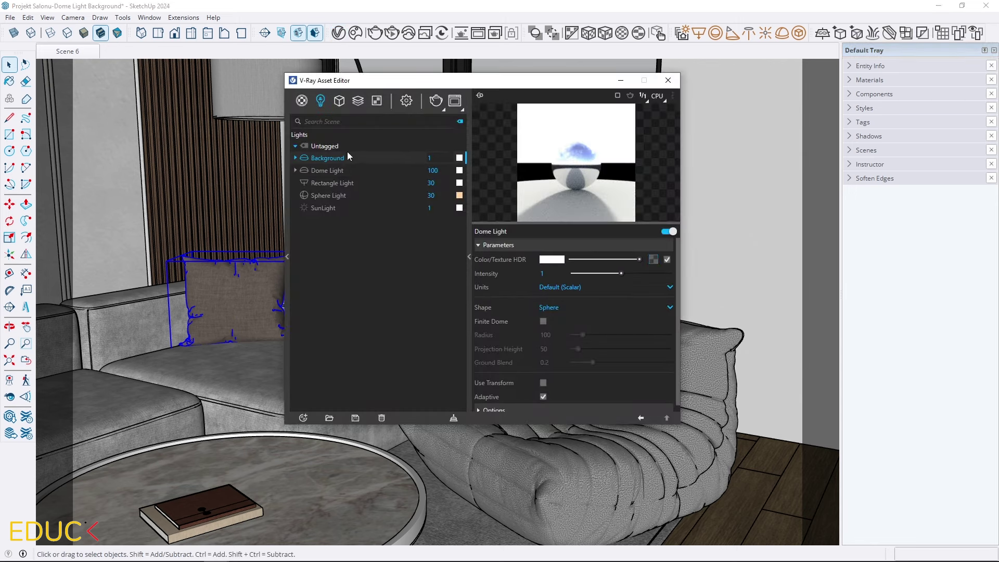
# - Load clarens_midday_4k.hdr as the Background dome light's Color/Texture HDR
pyautogui.click(654, 260)
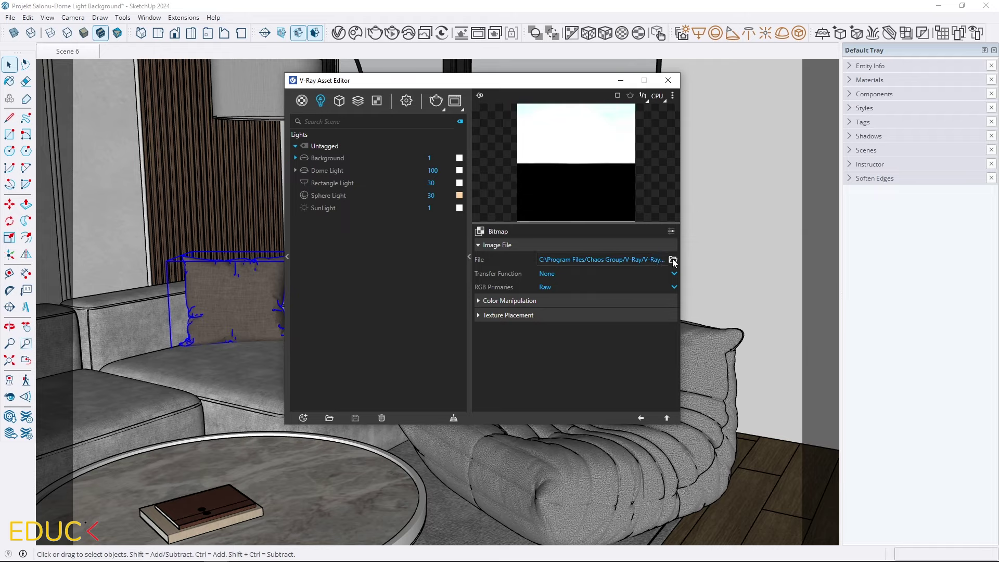
pyautogui.click(673, 260)
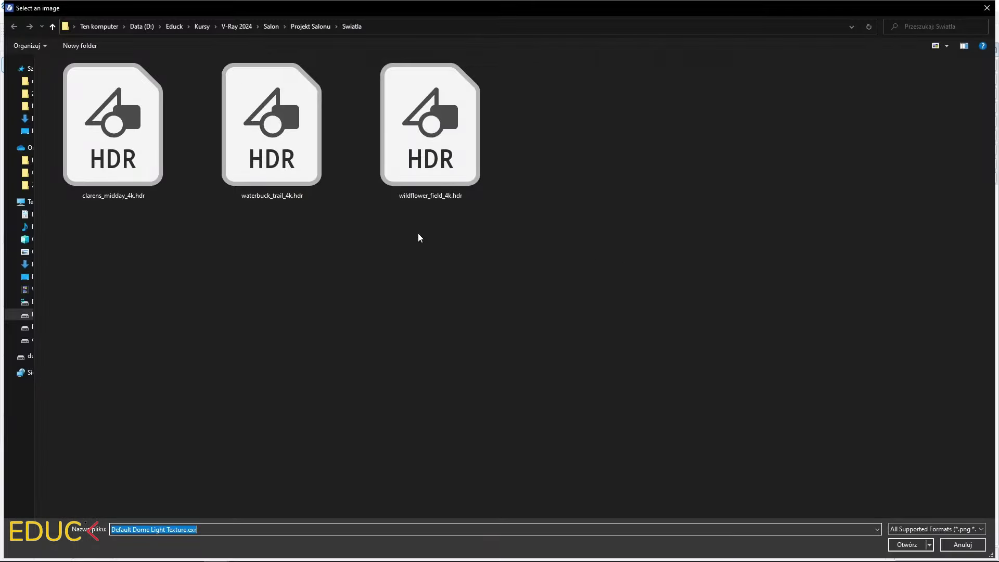
pyautogui.doubleClick(113, 125)
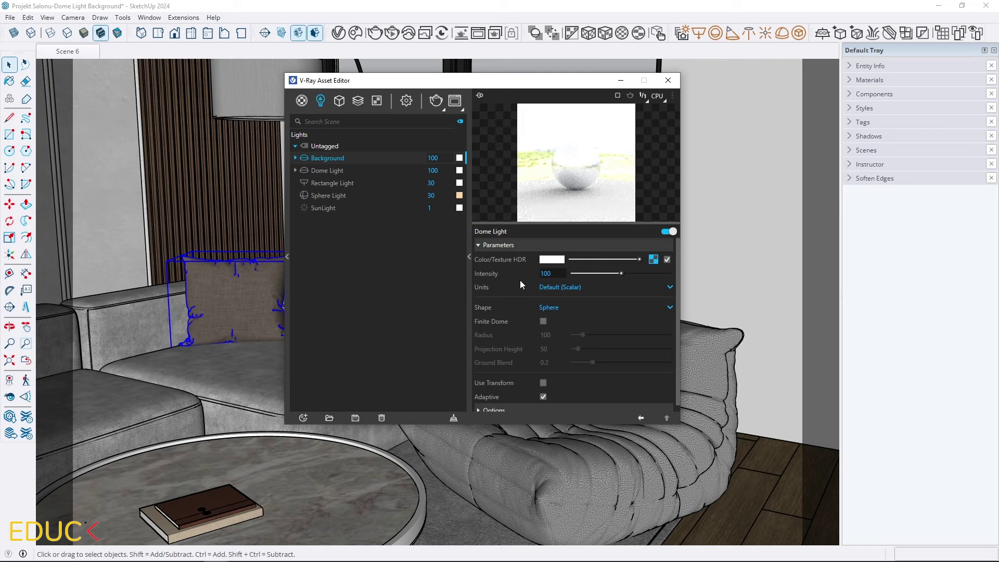
# - Turn off Shadows, Affect Alpha, Diffuse, Specular, Reflections and Atmospherics for the Background dome light
pyautogui.scroll(-1, 520, 284)
pyautogui.click(513, 403)
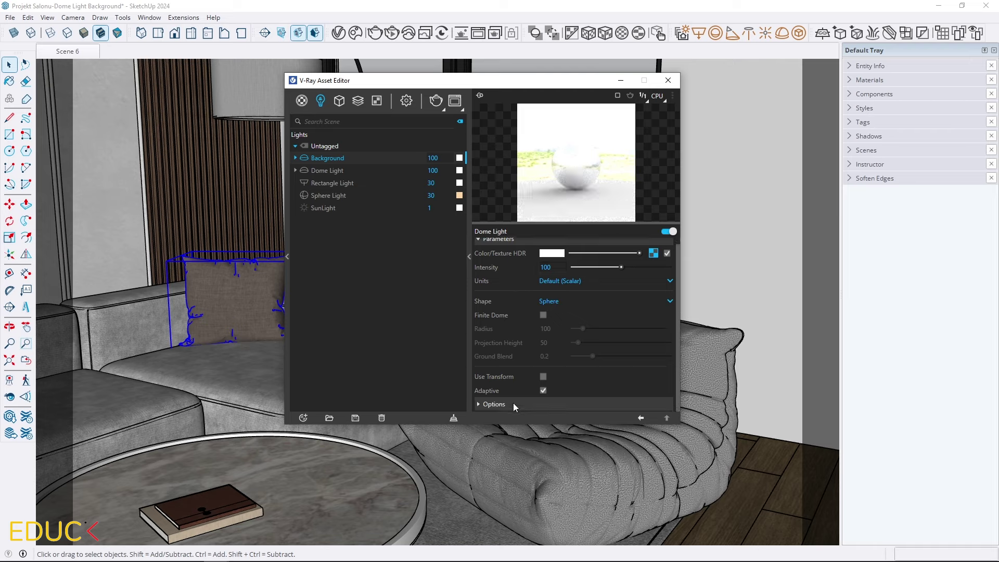
pyautogui.scroll(-3, 506, 323)
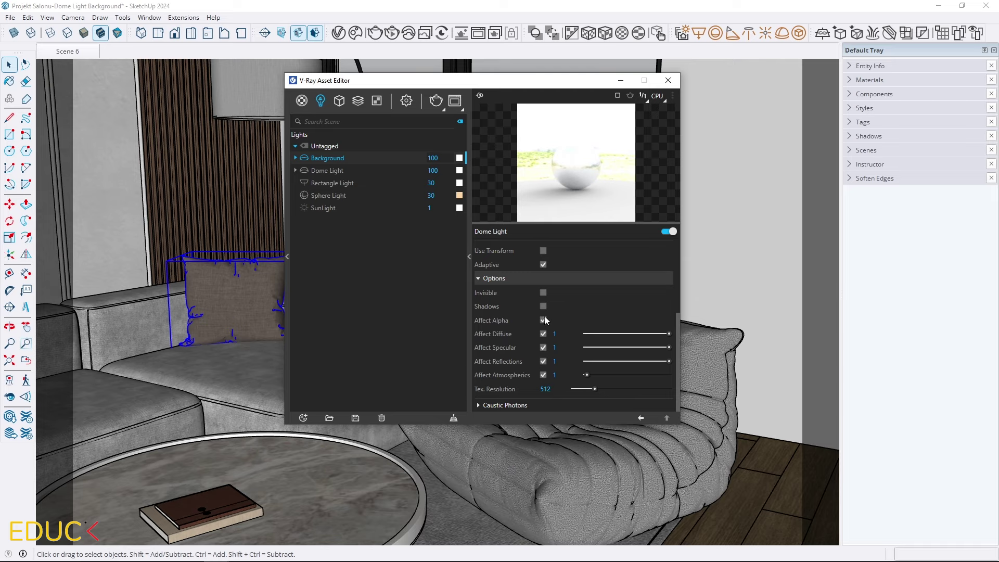
pyautogui.click(544, 361)
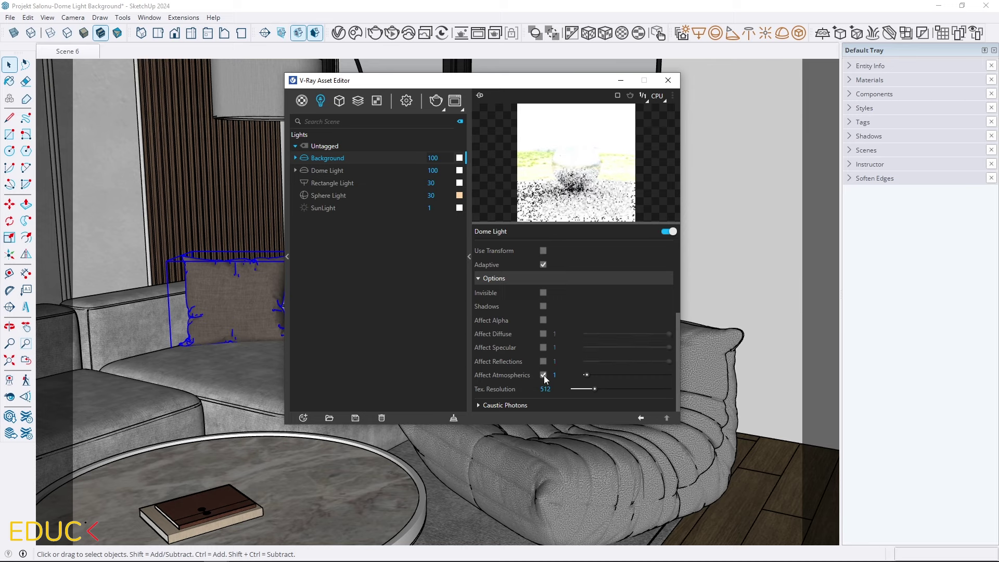
pyautogui.click(543, 375)
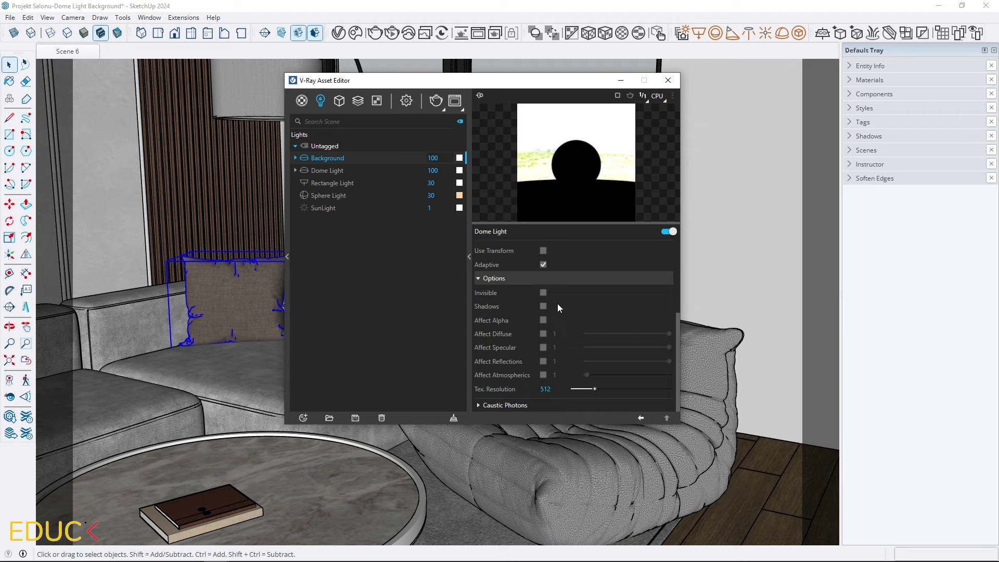
# - Render the living room and toggle Background 2 off and back on in LightMix
pyautogui.click(436, 102)
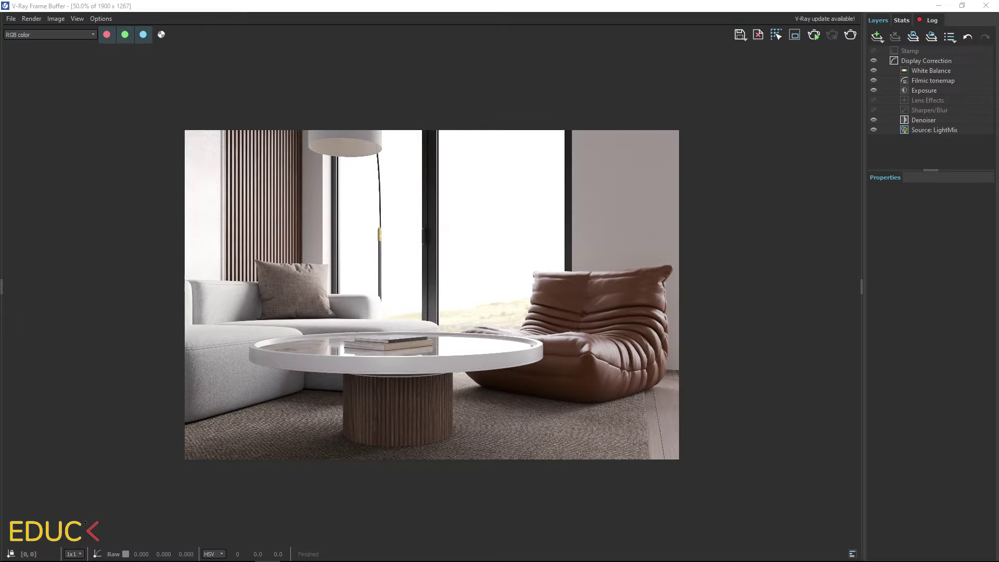
pyautogui.click(934, 130)
pyautogui.click(874, 259)
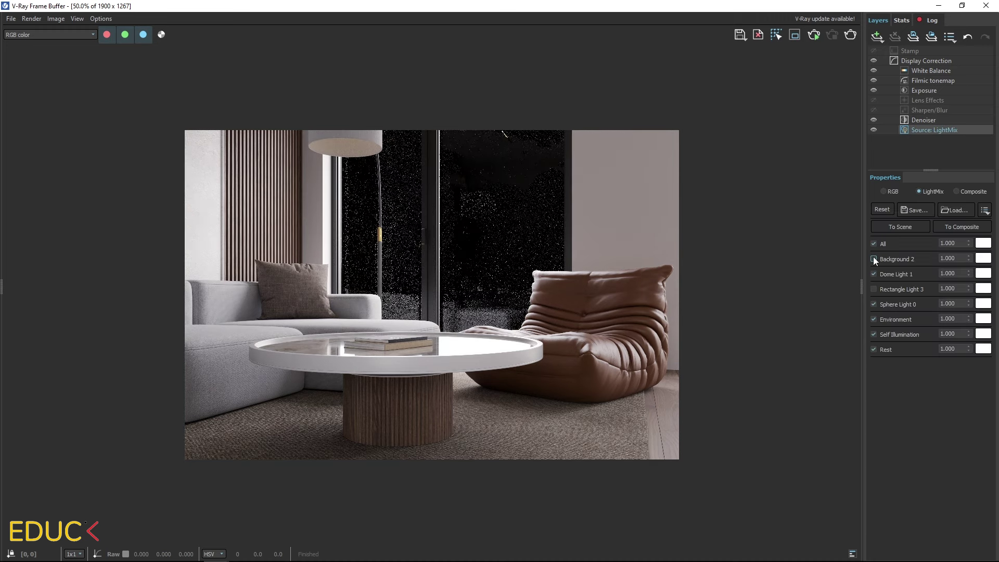
pyautogui.click(873, 259)
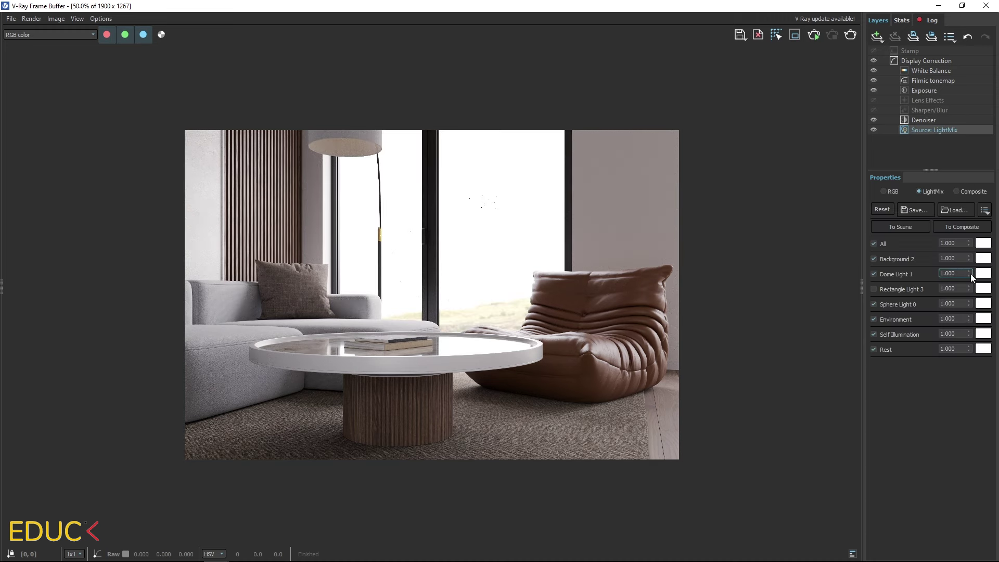
# - Raise Dome Light 1 to 1.165 with a 5815 K colour, and lower Background 2
pyautogui.moveTo(969, 270); pyautogui.dragTo(968, 258)
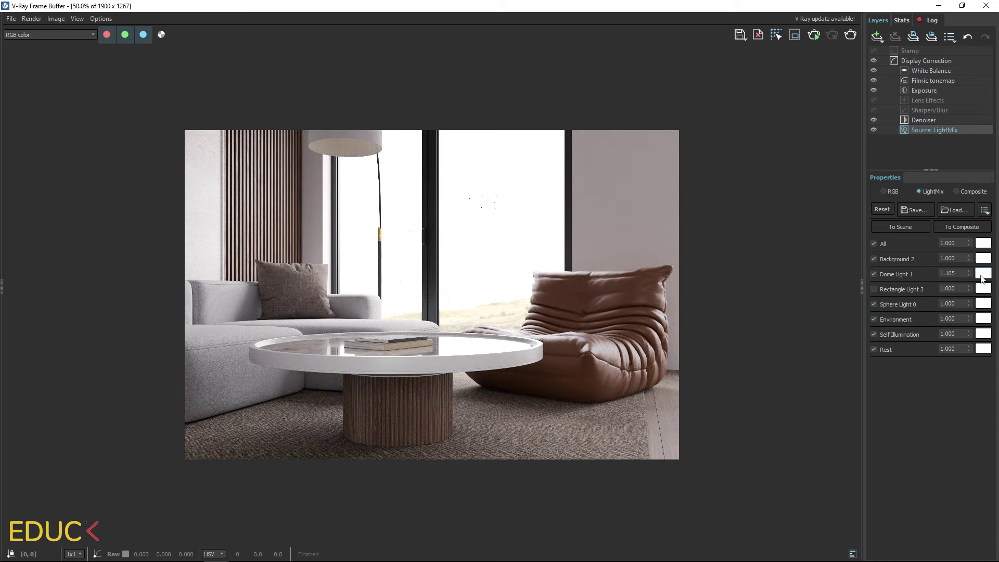
pyautogui.click(982, 274)
pyautogui.moveTo(927, 403); pyautogui.dragTo(924, 403)
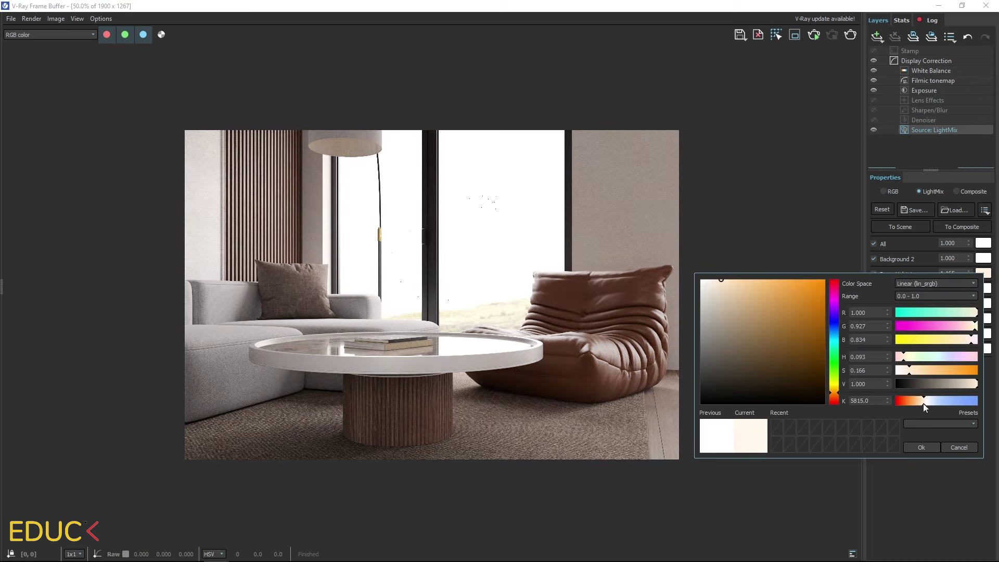
pyautogui.click(922, 448)
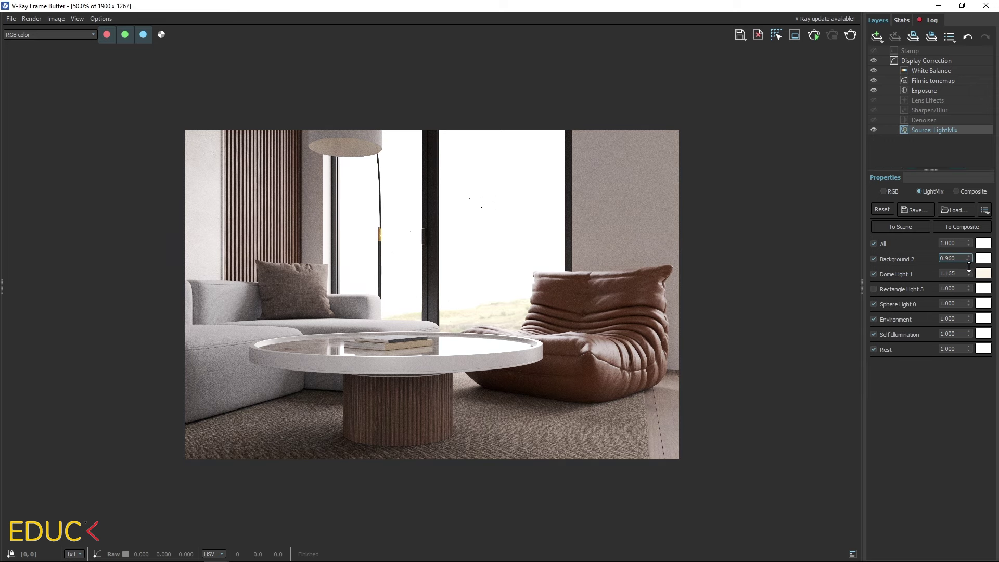
pyautogui.moveTo(968, 258); pyautogui.dragTo(968, 362)
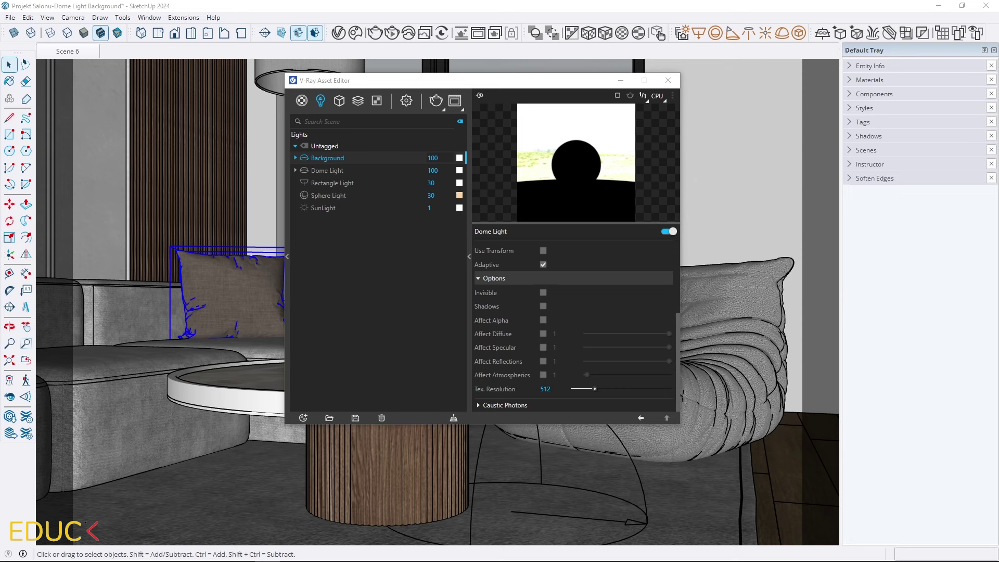
# - Start an interactive render and show the Background HDR bitmap's Texture Placement settings
pyautogui.click(380, 297)
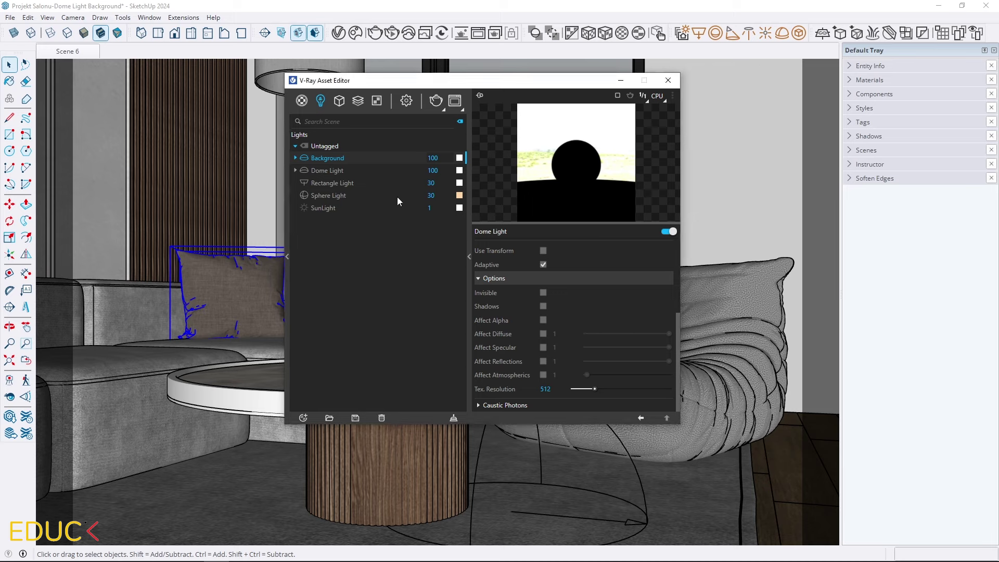
pyautogui.click(445, 110)
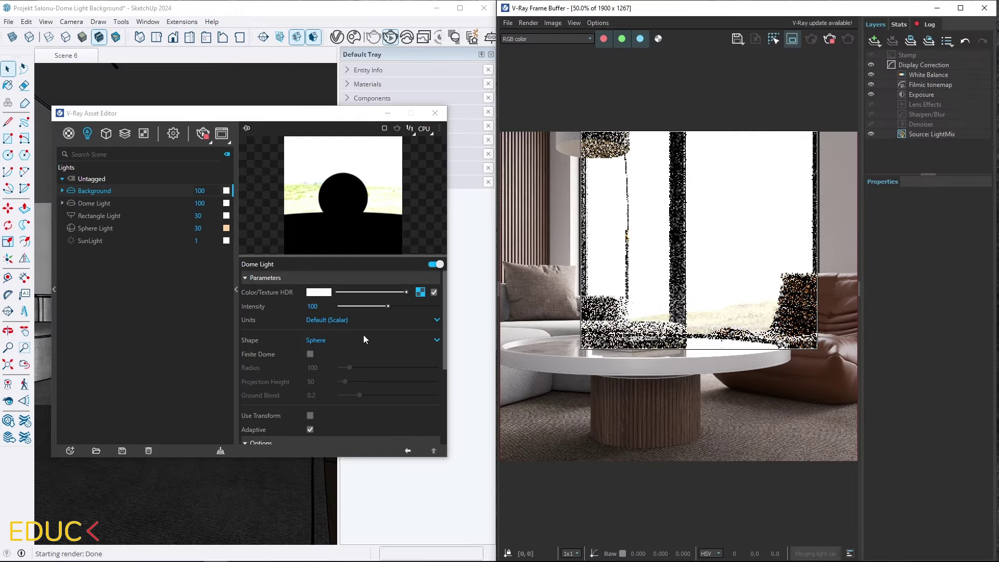
pyautogui.click(420, 292)
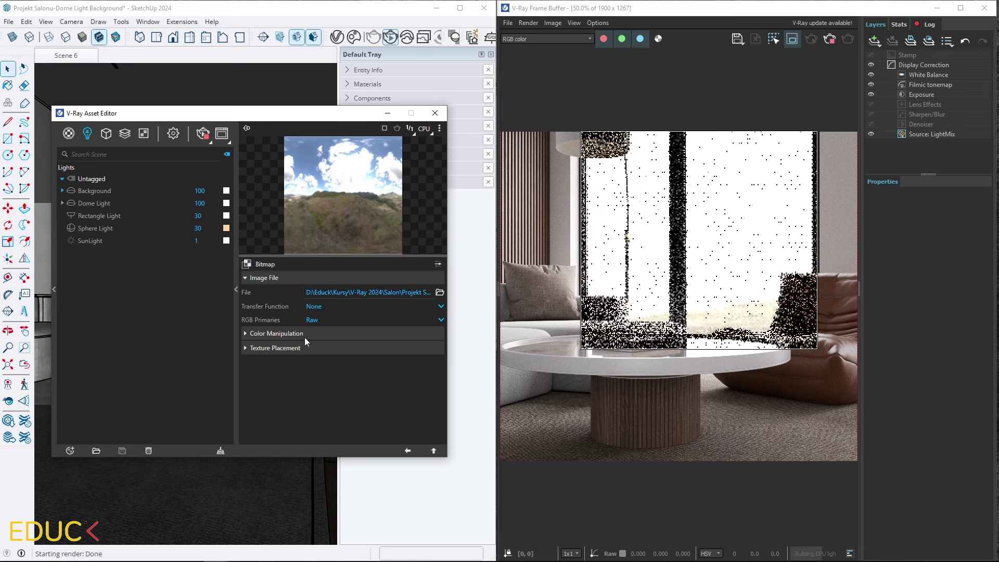
pyautogui.click(286, 349)
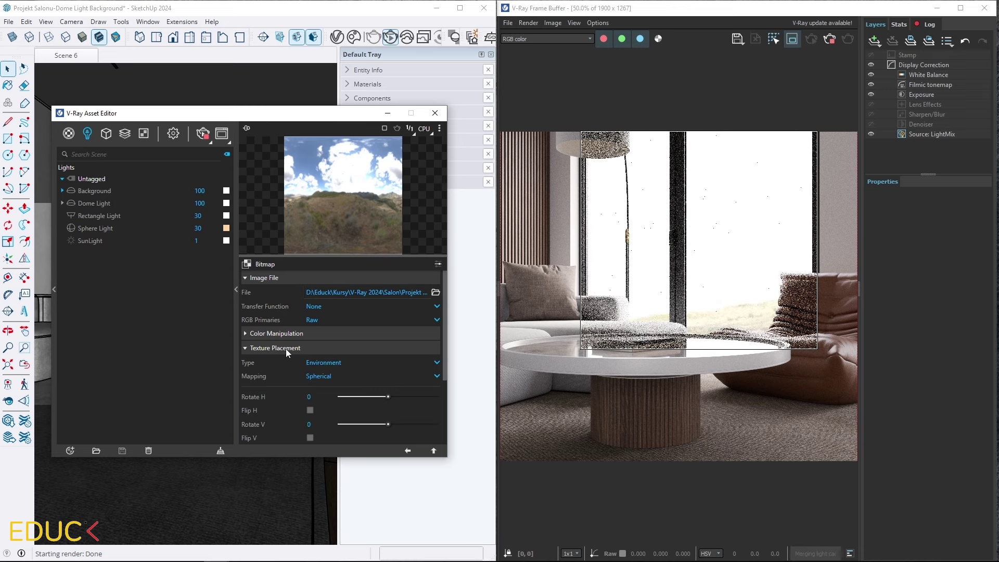
# - Set the HDR's horizontal rotation to 192.9 and dim Background 2 to 0.135 in LightMix
pyautogui.click(402, 396)
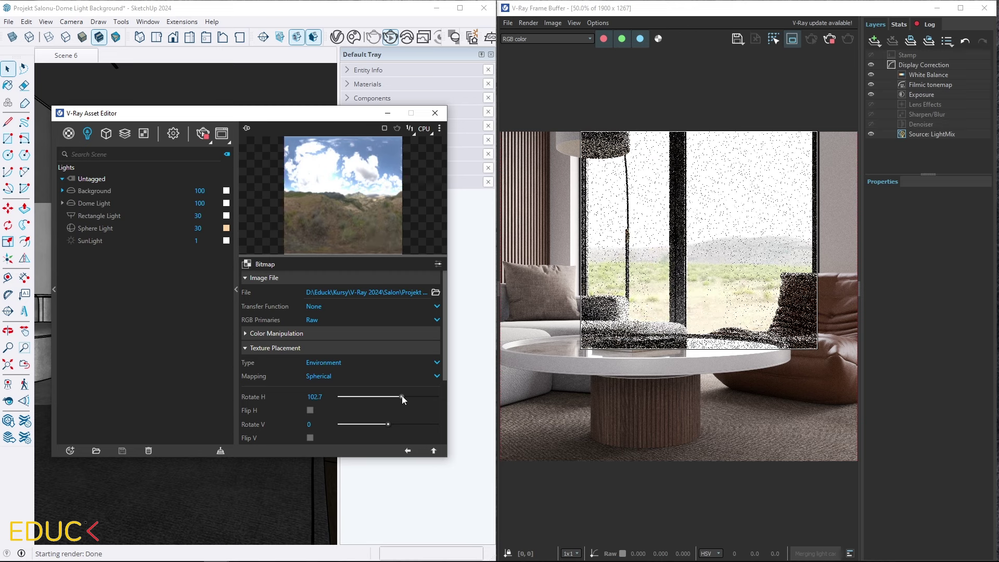
pyautogui.moveTo(402, 396); pyautogui.dragTo(414, 397)
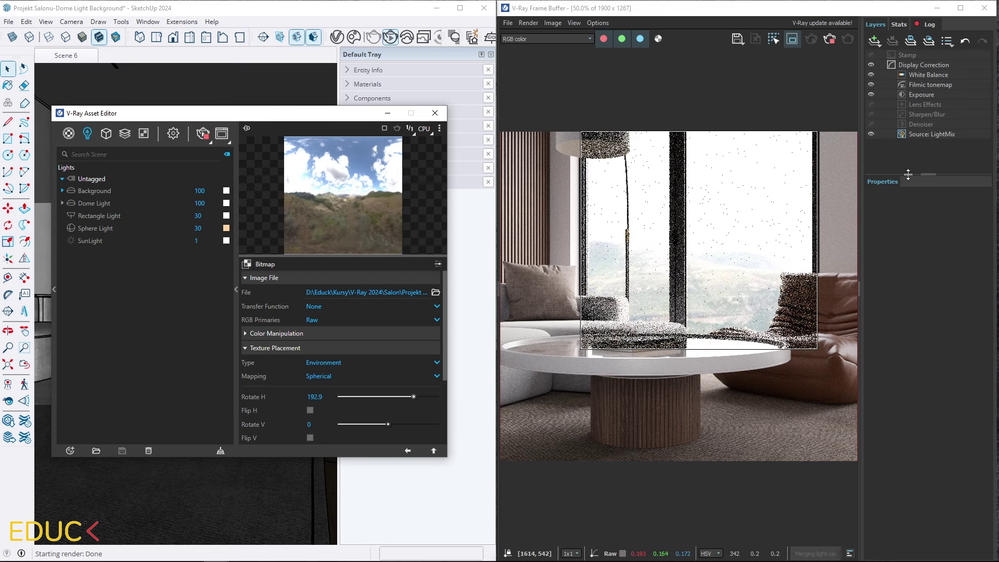
pyautogui.click(919, 137)
pyautogui.moveTo(966, 263); pyautogui.dragTo(959, 354)
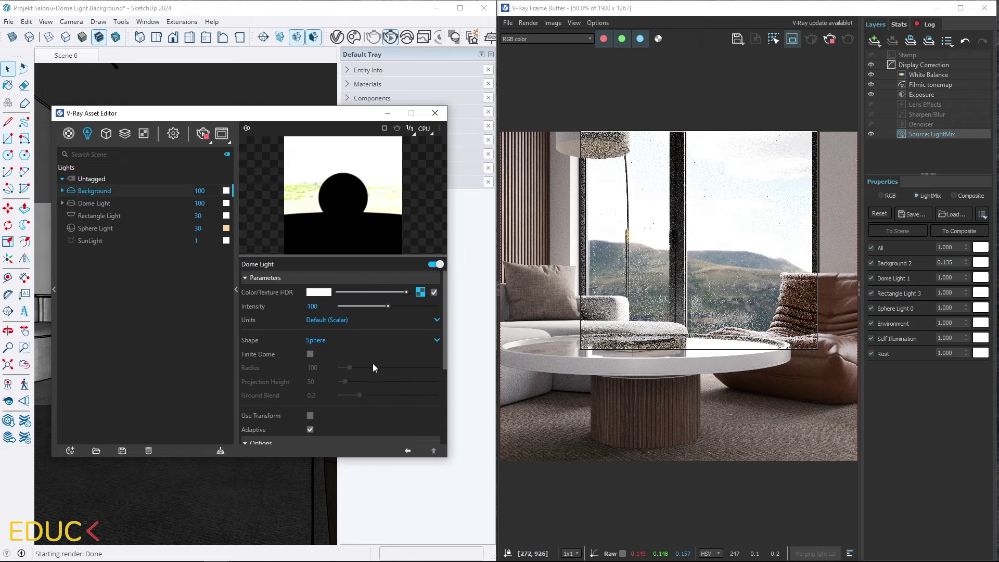
# - Enable Finite Dome on the Background light with Radius 299.6 and Projection Height 60
pyautogui.click(310, 354)
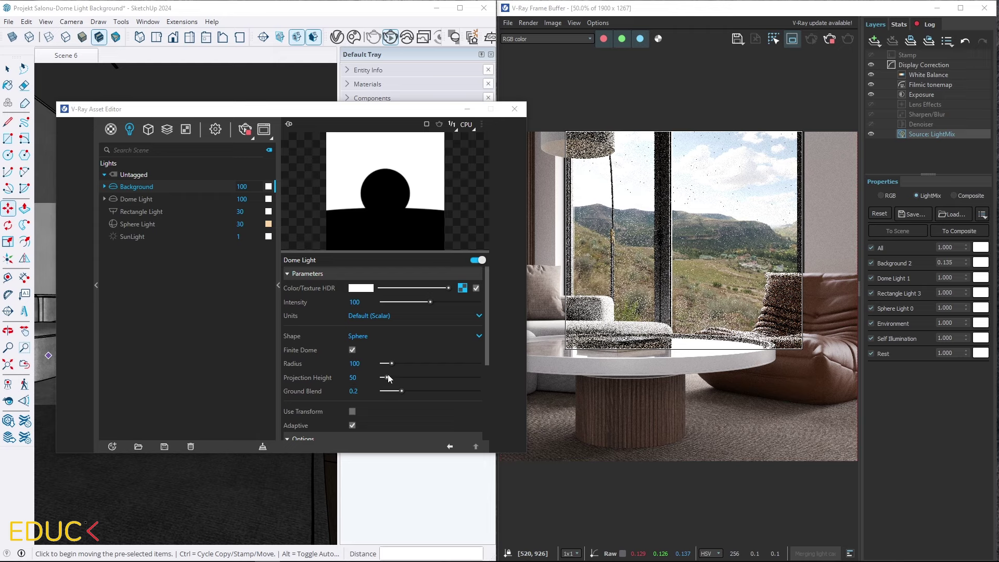
pyautogui.moveTo(393, 363)
pyautogui.mouseDown()
pyautogui.moveTo(410, 363)
pyautogui.moveTo(393, 380)
pyautogui.mouseUp()
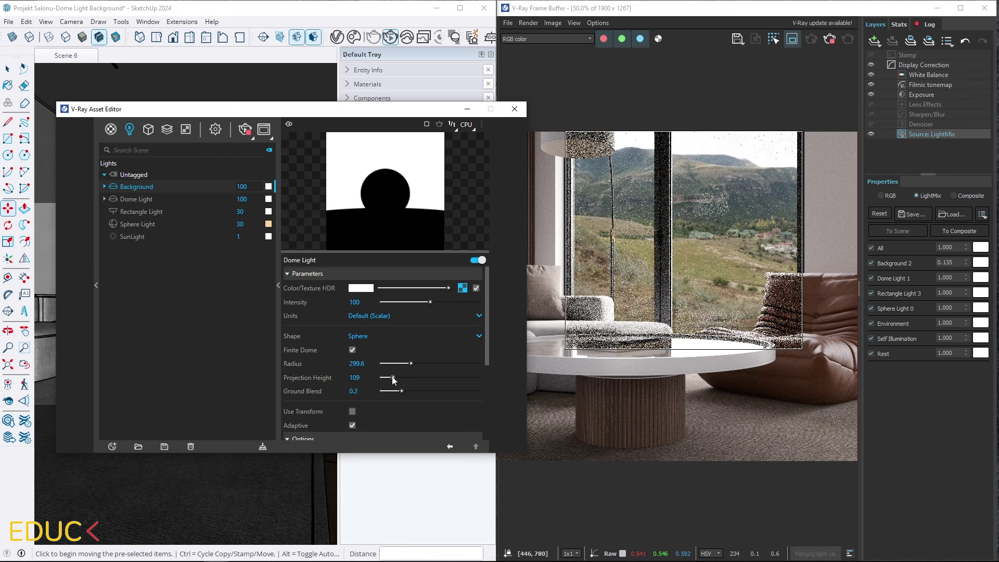
pyautogui.moveTo(393, 380); pyautogui.dragTo(388, 381)
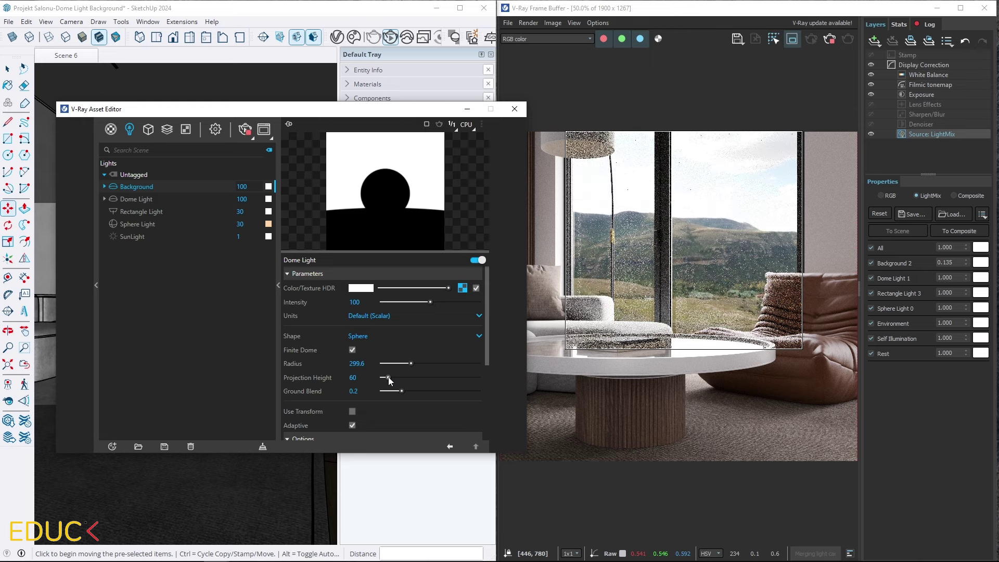
# - Nudge the Background HDR bitmap's Color Offset slightly lighter, to grey, under Color Manipulation
pyautogui.click(463, 288)
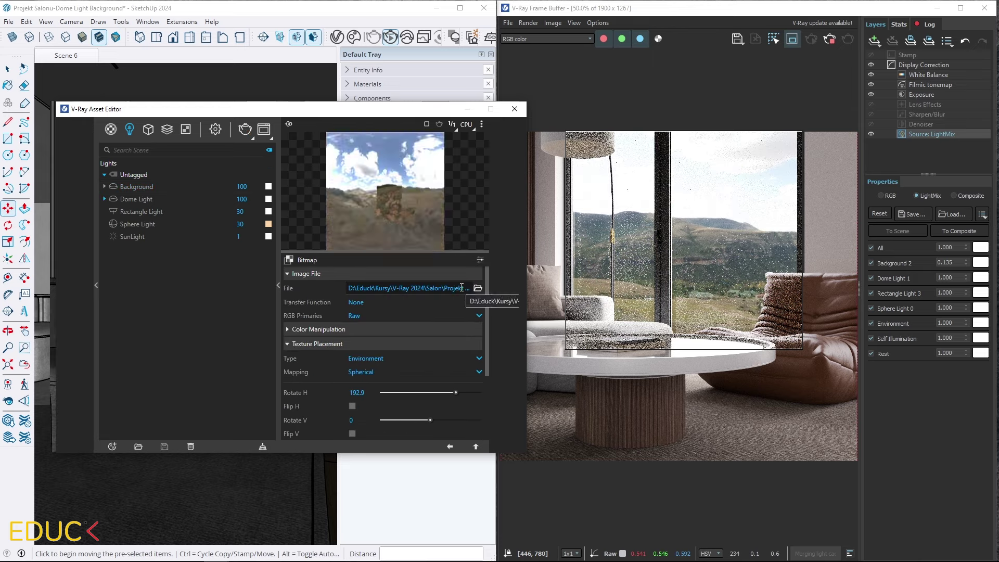
pyautogui.click(345, 330)
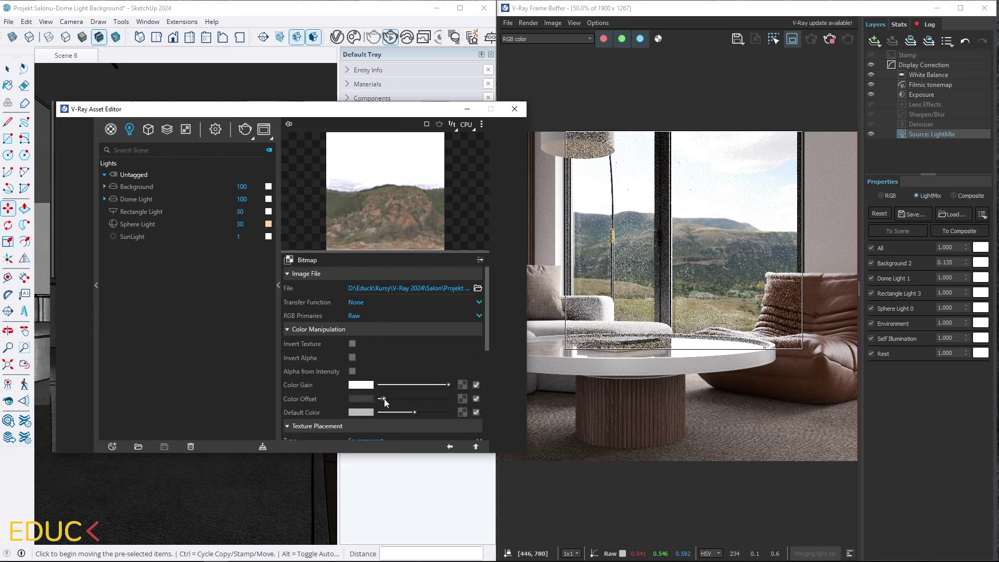
pyautogui.moveTo(386, 402); pyautogui.dragTo(388, 402)
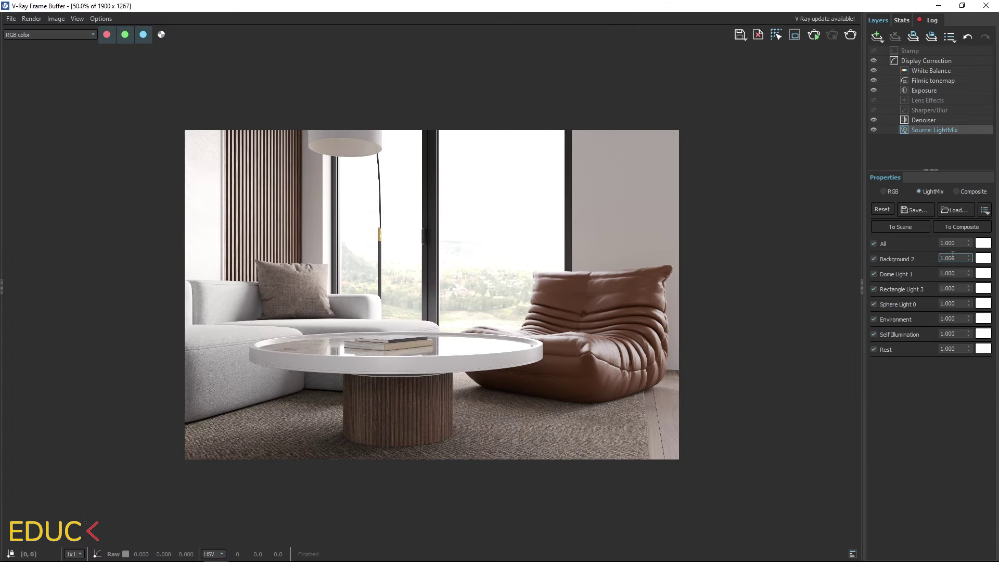
# - Set Background 2 to 1.070 in the Frame Buffer's LightMix
pyautogui.moveTo(967, 257); pyautogui.dragTo(977, 221)
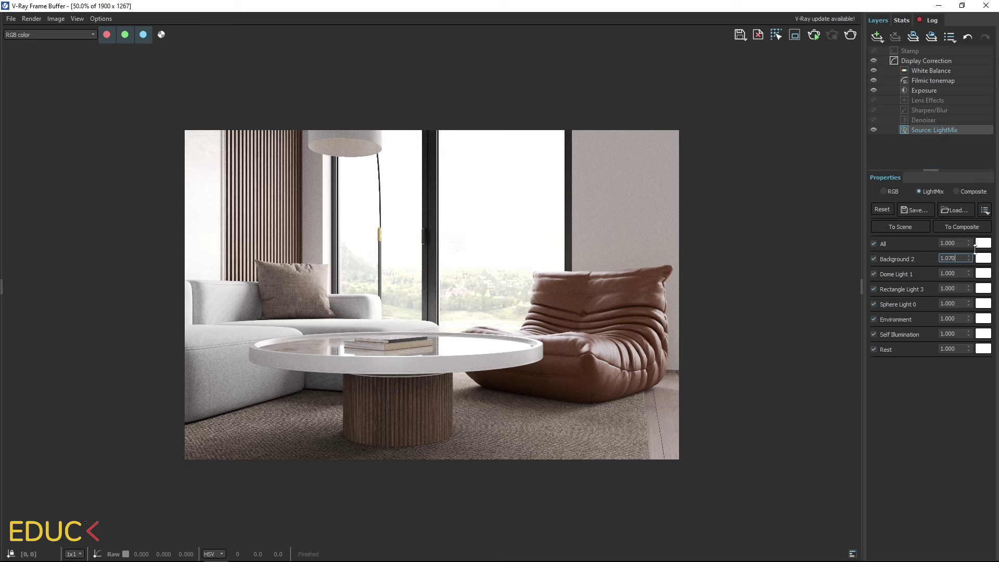